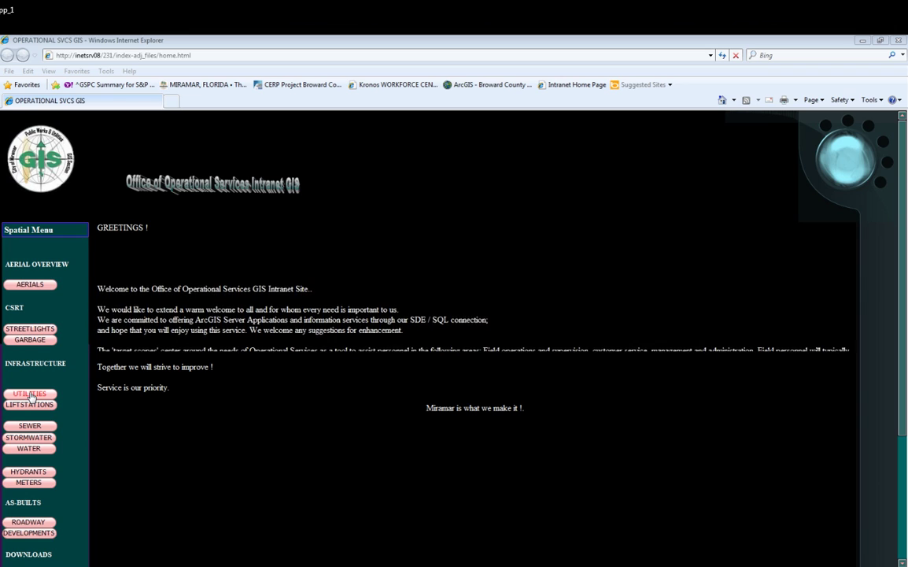
Step: Launch the Utilities map application and zoom in on the subgrid map, then ease back out
left_click(29, 395)
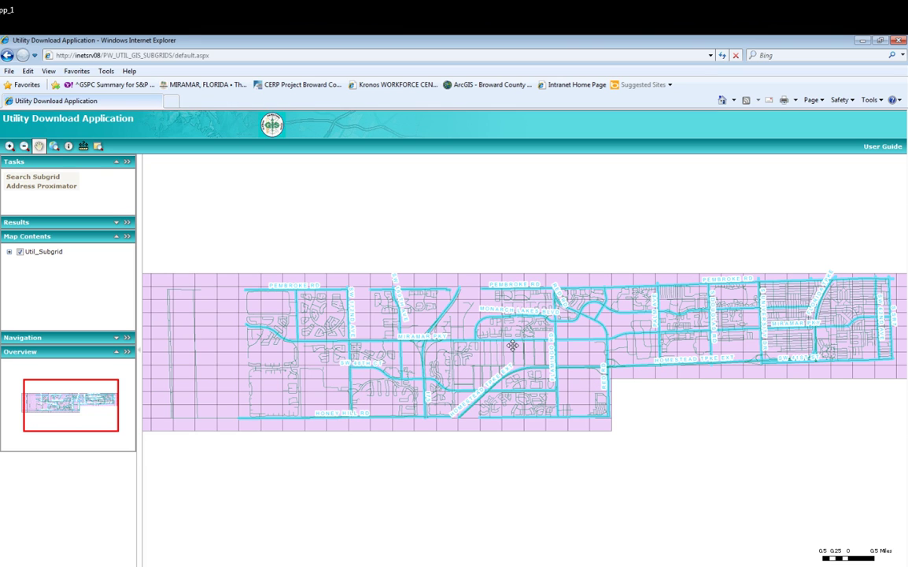
scroll(513, 344, "up", 3)
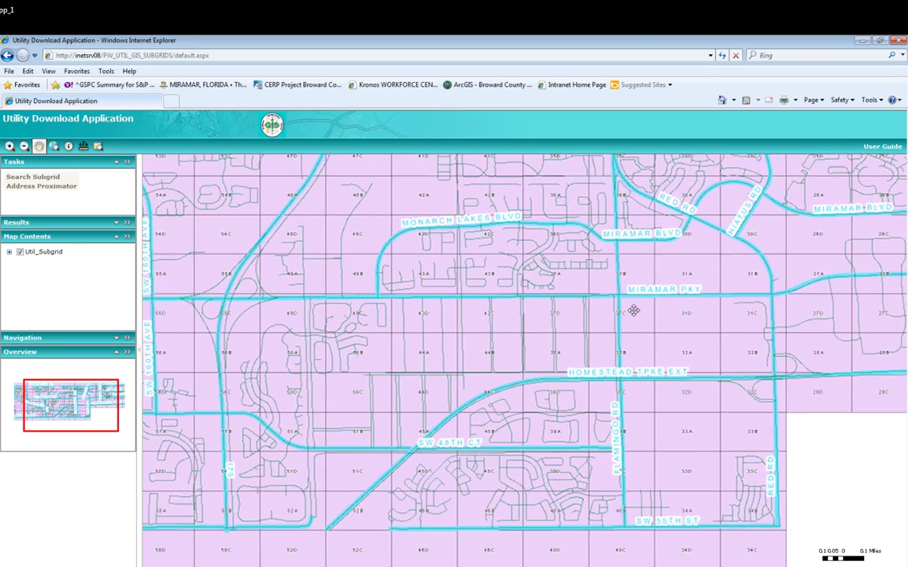
scroll(633, 310, "up", 2)
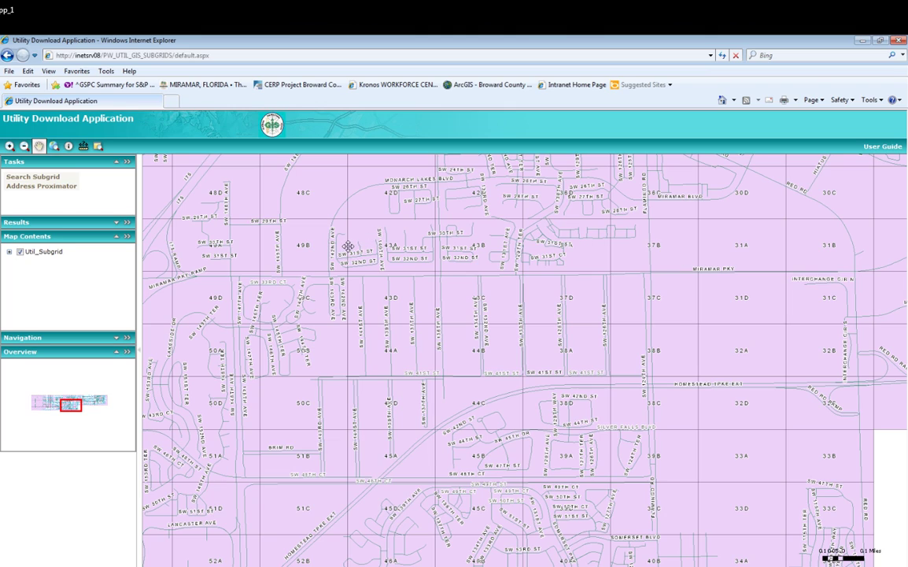
scroll(347, 246, "up", 2)
scroll(559, 277, "down", 1)
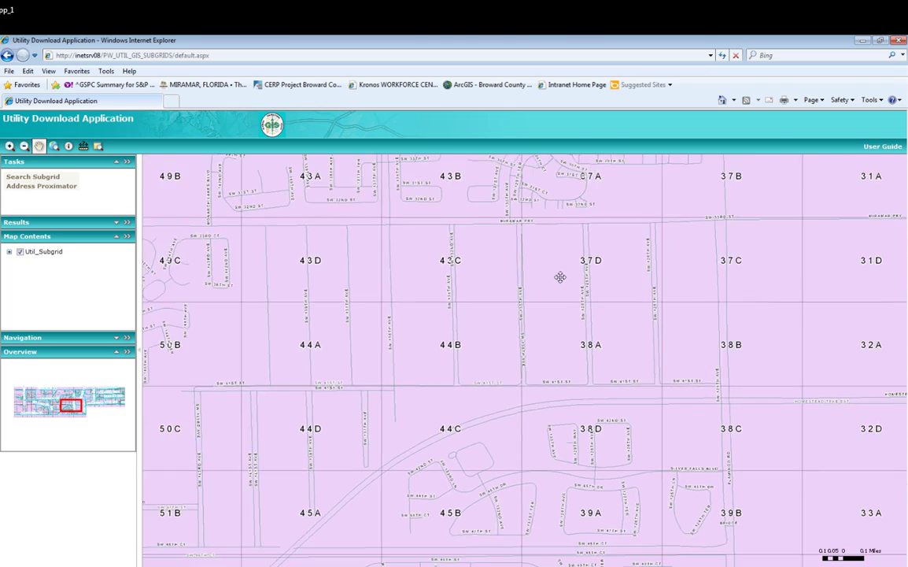
scroll(559, 277, "down", 2)
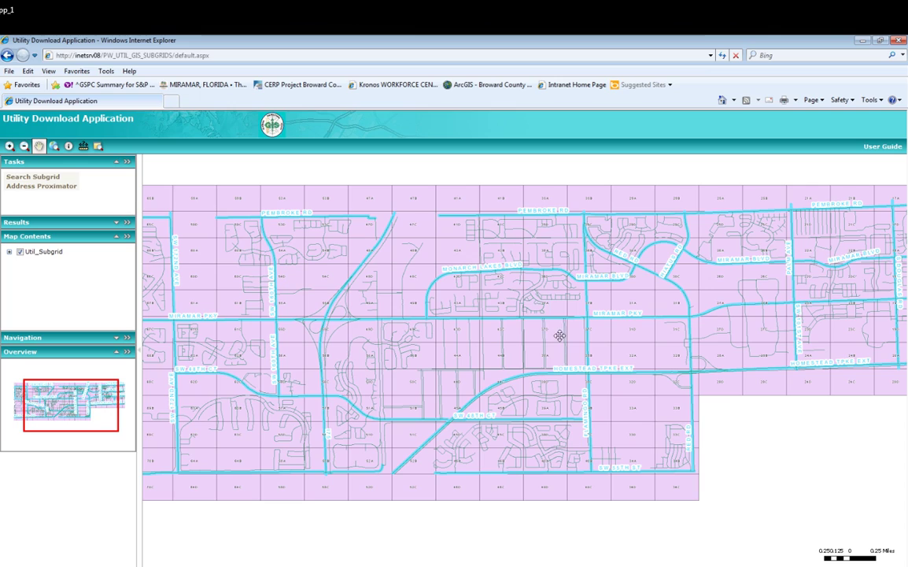
Step: Box-zoom into the area around subgrid 36A and identify the subgrid there
left_click(9, 146)
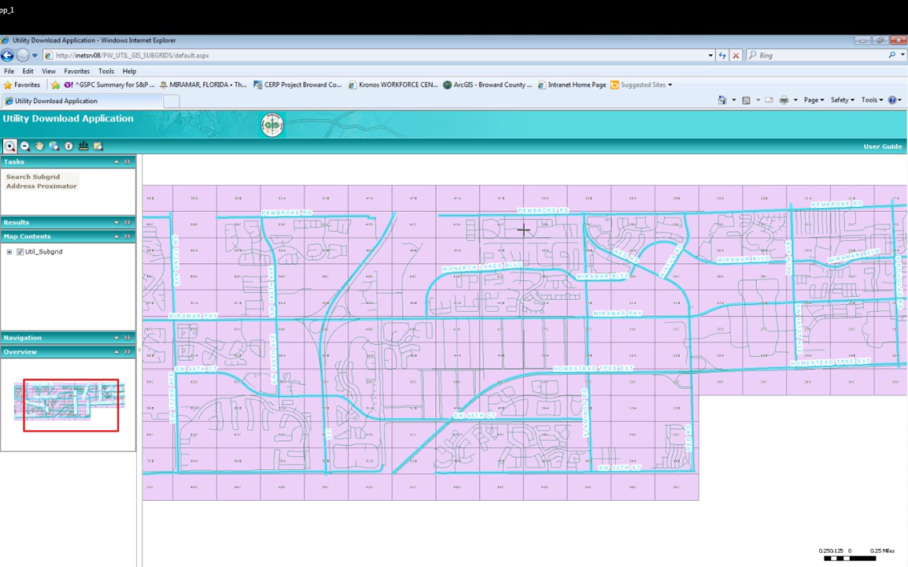
left_click_drag(507, 224, 588, 287)
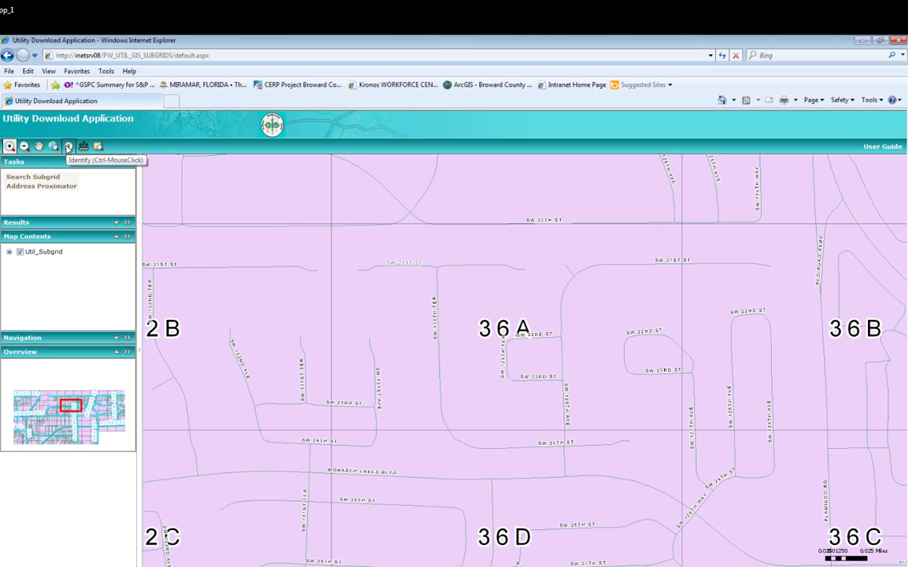
left_click(68, 146)
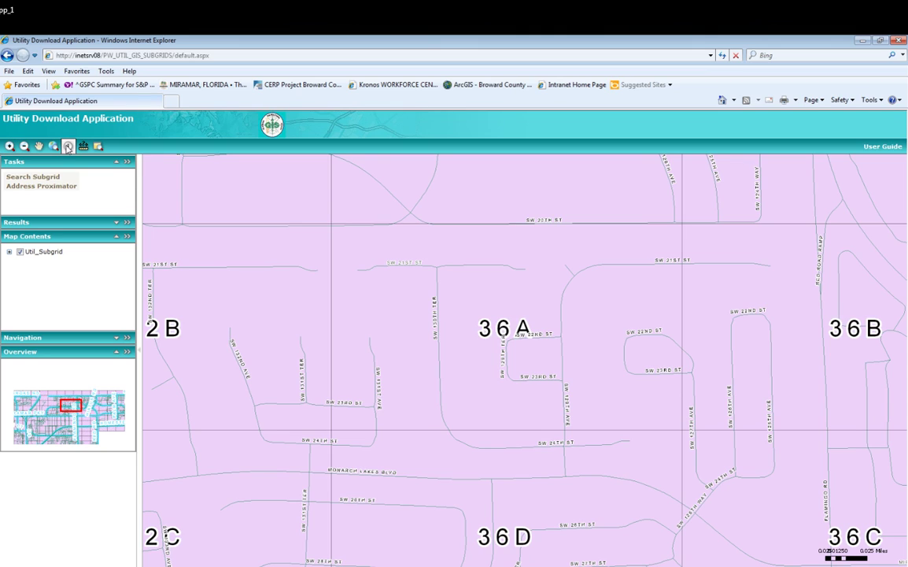
left_click(464, 313)
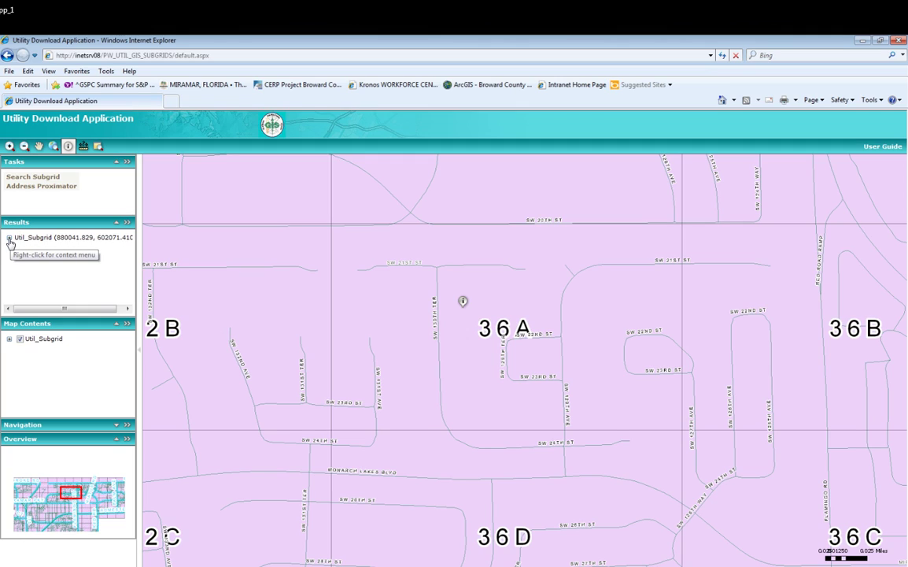
Step: Expand the identify results to highlight subgrid 36A and list its attributes, including the PDF link
left_click(9, 238)
left_click(20, 250)
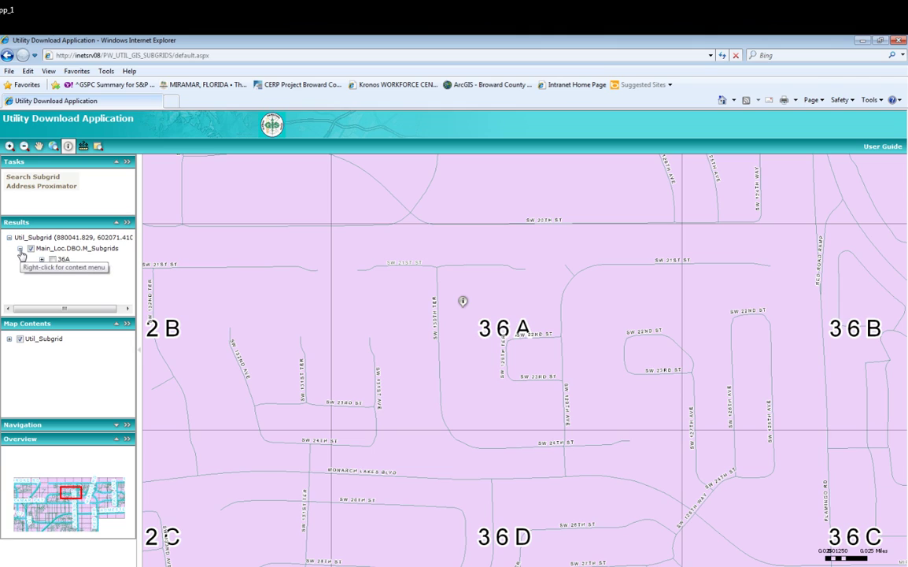
left_click(52, 259)
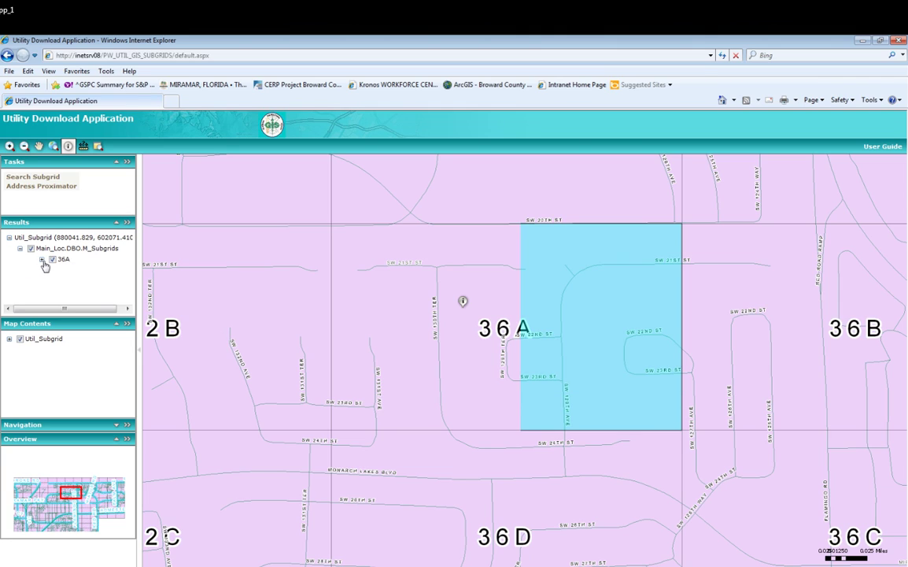
left_click(43, 260)
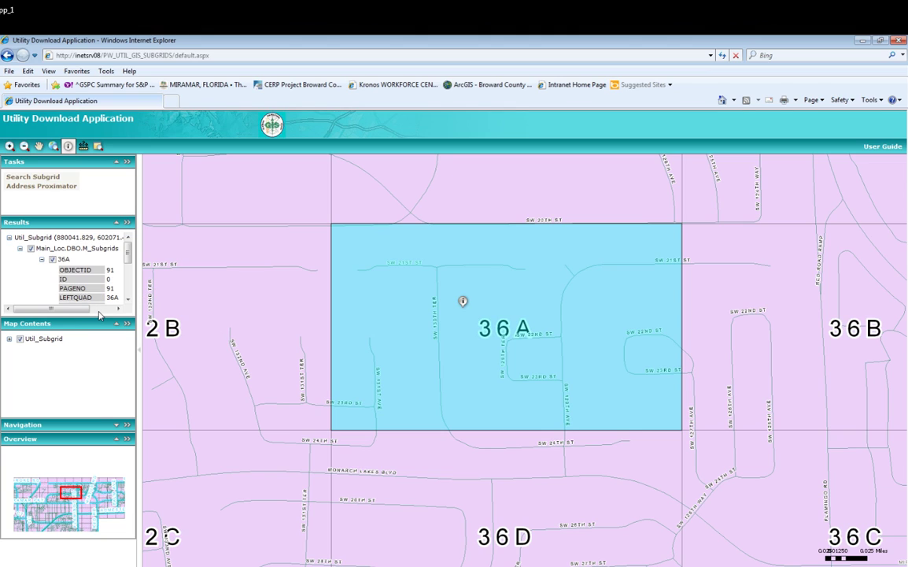
left_click_drag(99, 314, 99, 431)
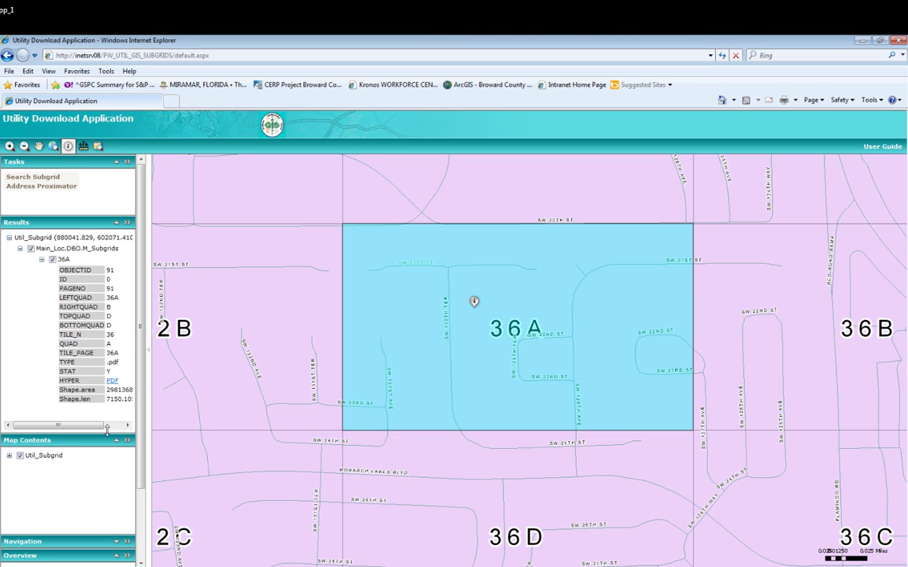
left_click(112, 381)
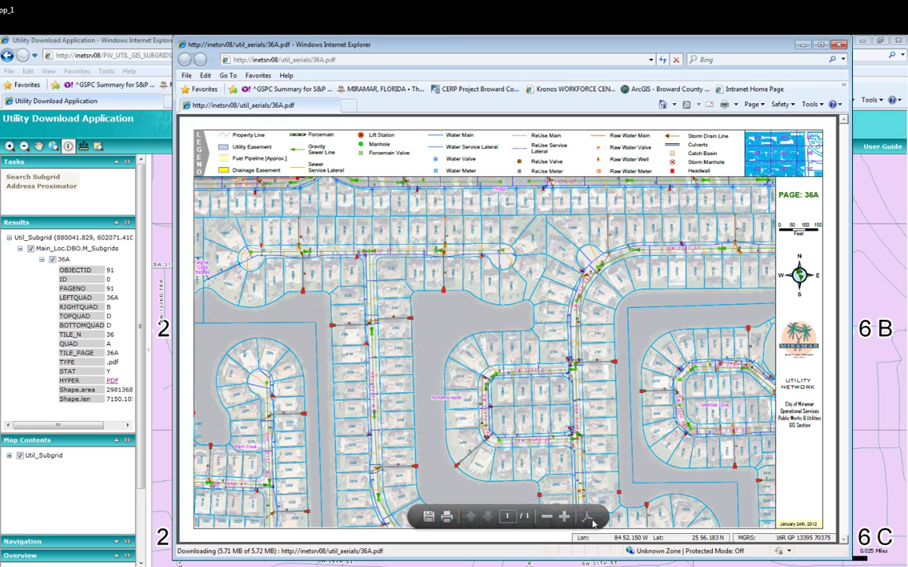
left_click(590, 517)
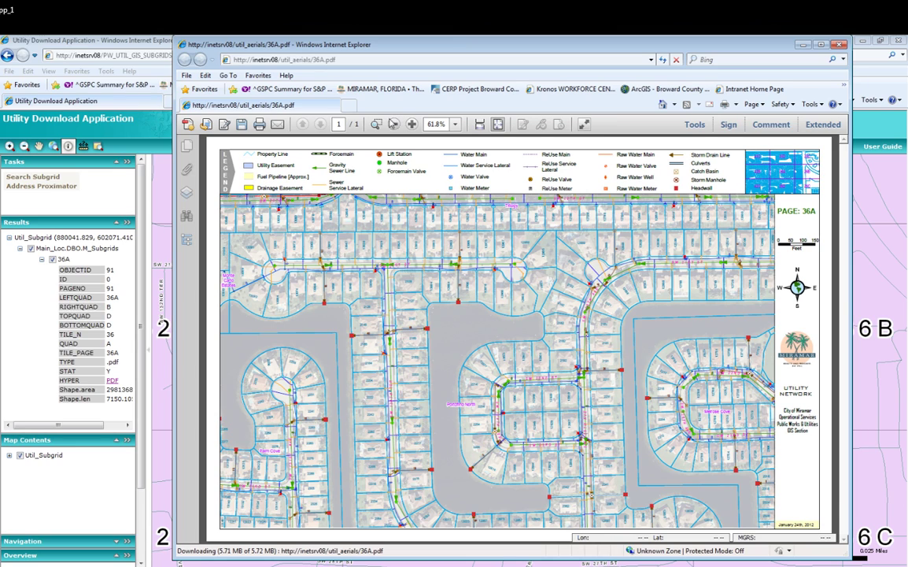
left_click(376, 124)
left_click_drag(313, 202, 535, 394)
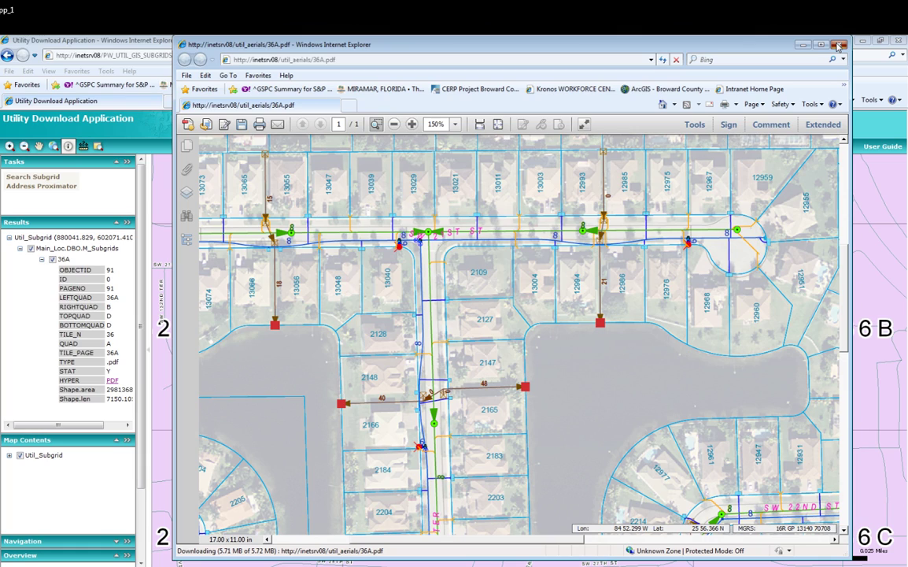
left_click(839, 45)
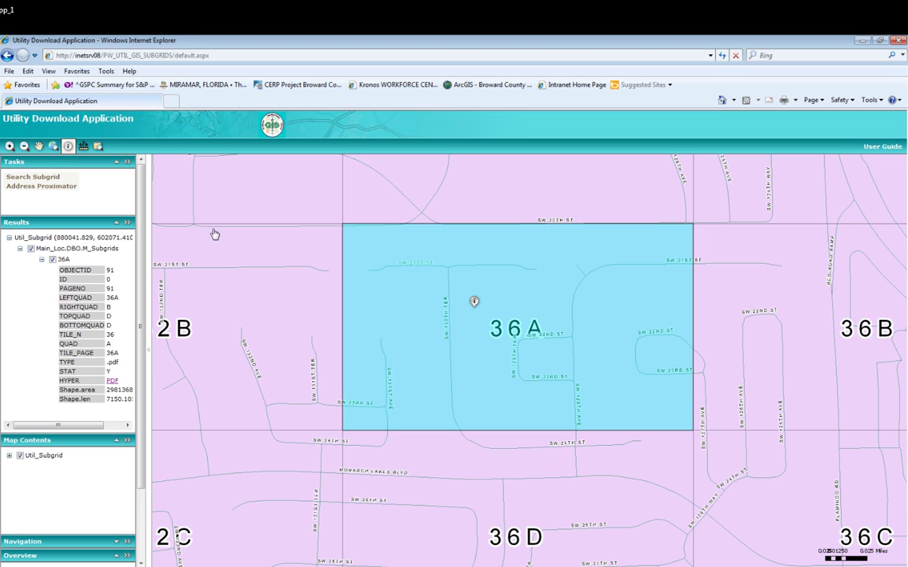
Step: Return to the full subgrid extent, zoom in twice, and start a Search Subgrid for 30B
scroll(213, 295, "down", 3)
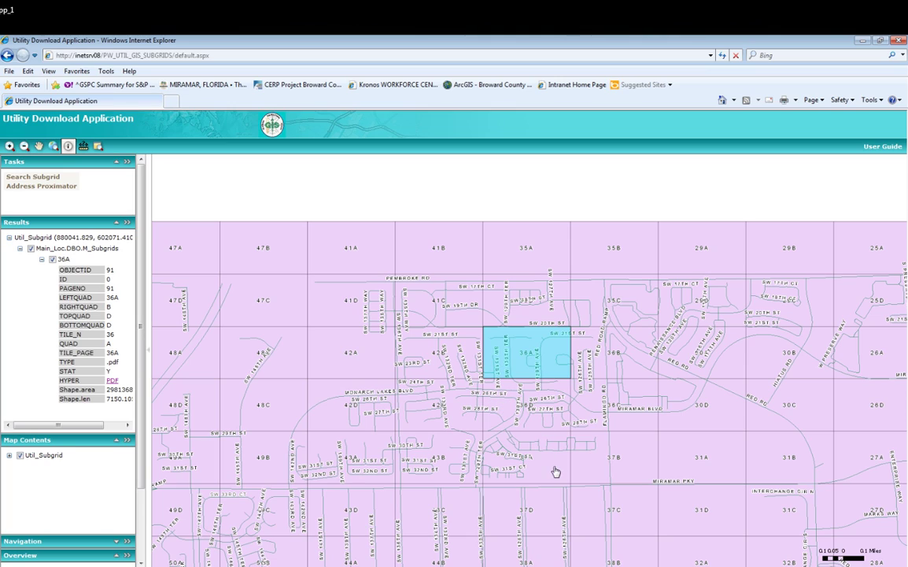
left_click(23, 146)
left_click(450, 432)
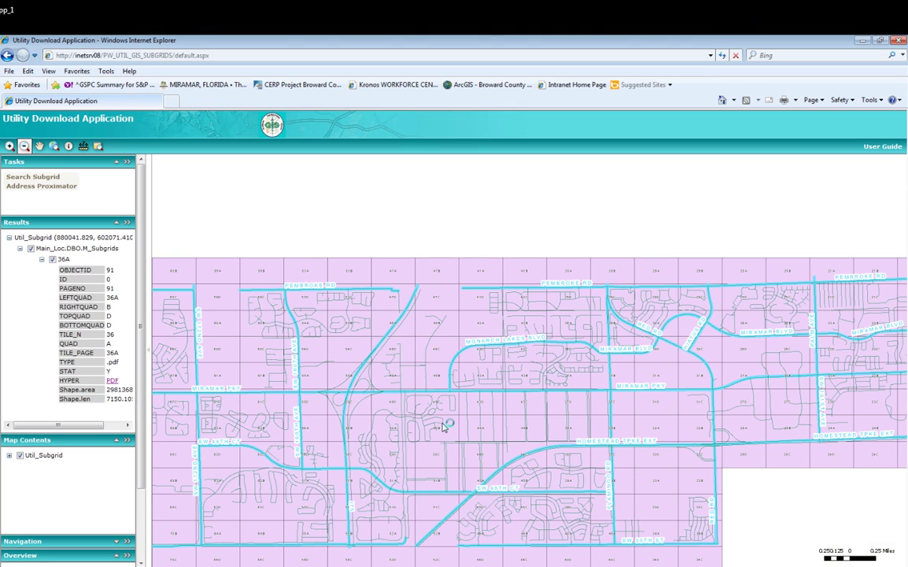
left_click(54, 148)
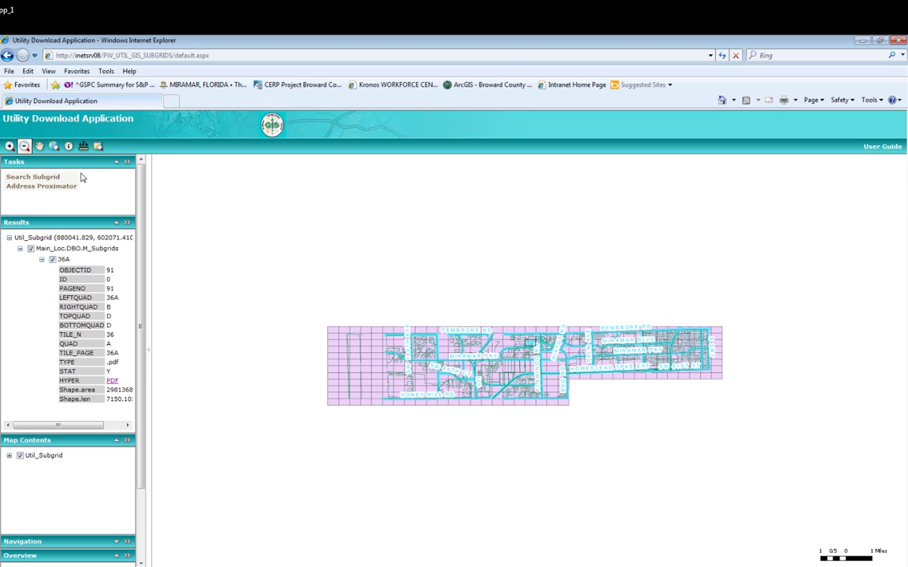
left_click(508, 337)
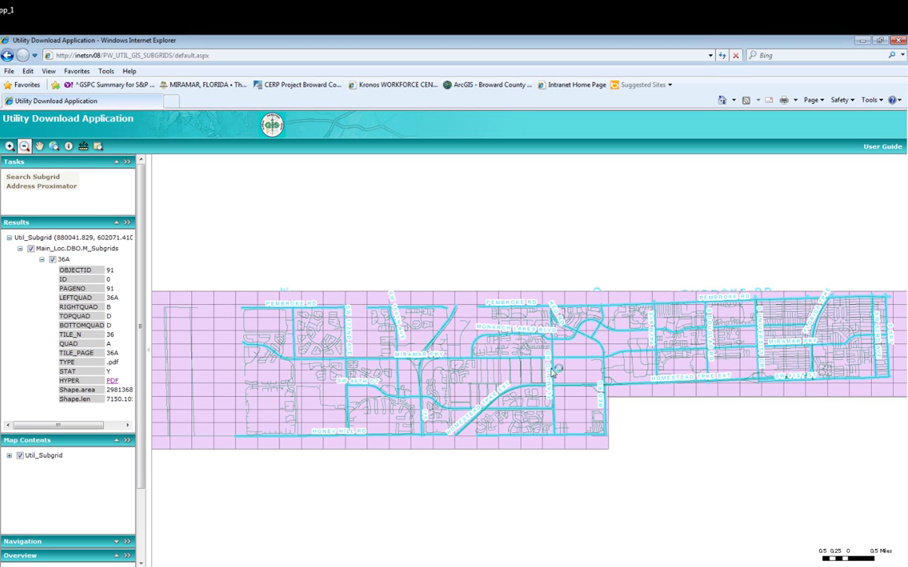
left_click(551, 369)
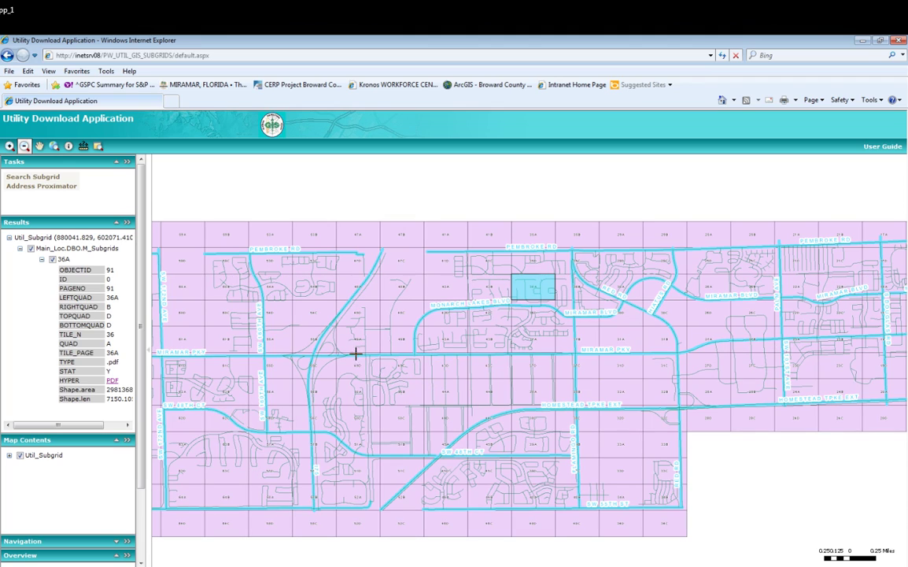
left_click(30, 178)
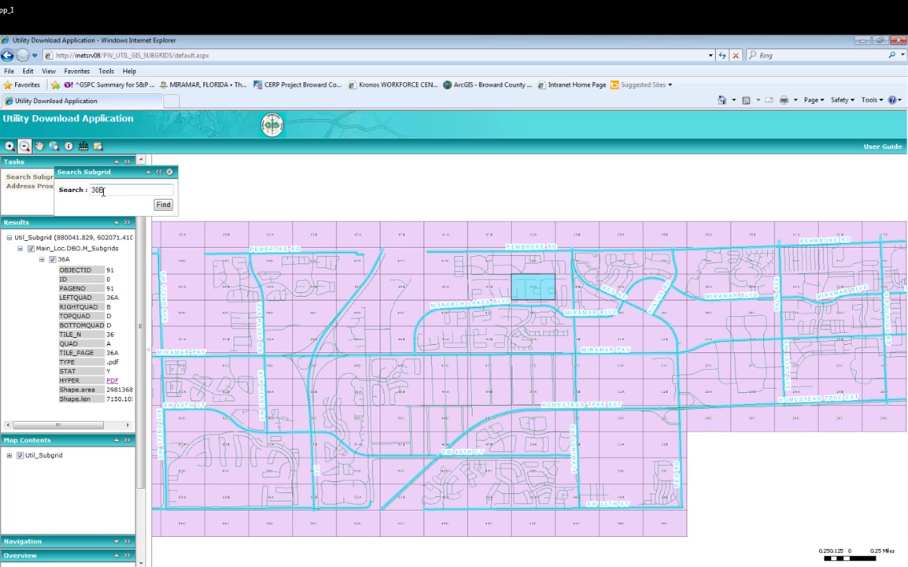
Step: Run the 30B subgrid search and highlight the 30B result on the map
left_click(164, 206)
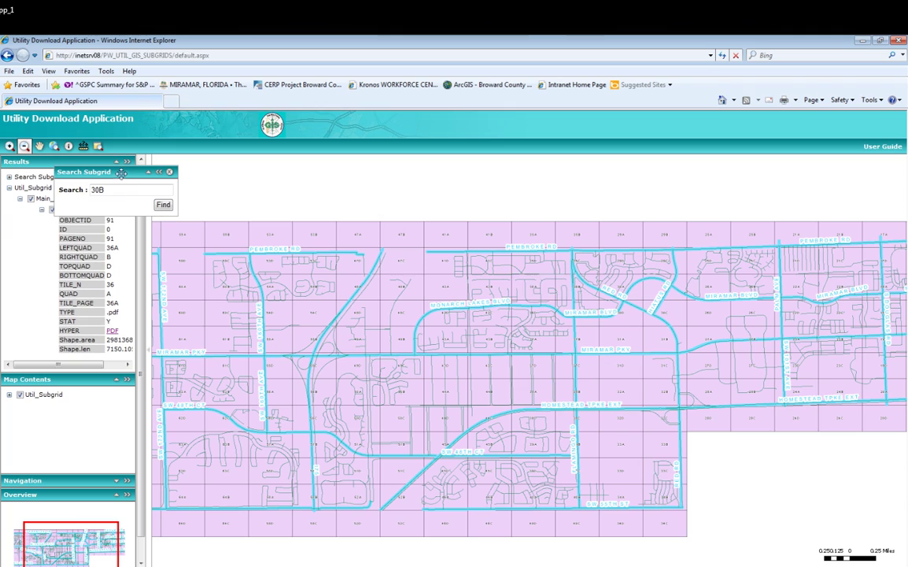
left_click_drag(122, 173, 180, 172)
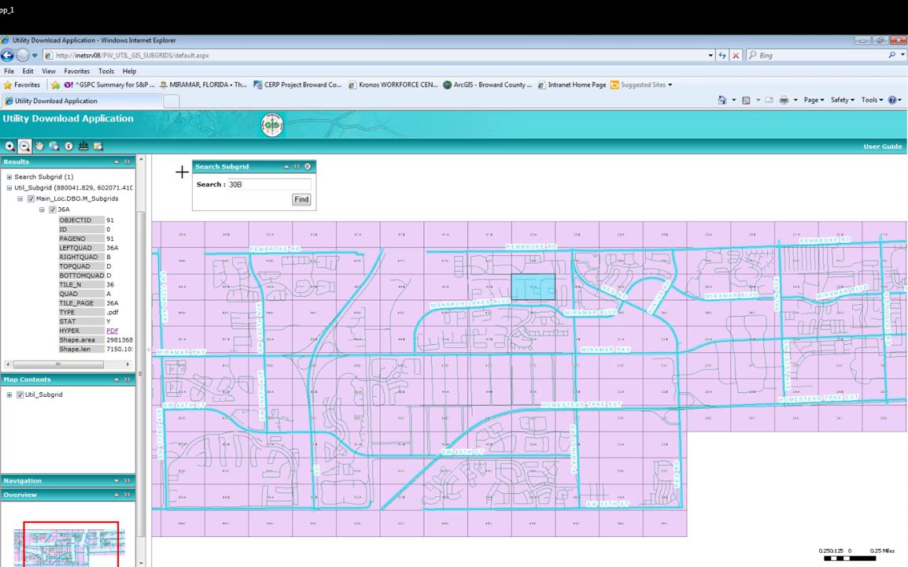
left_click(10, 177)
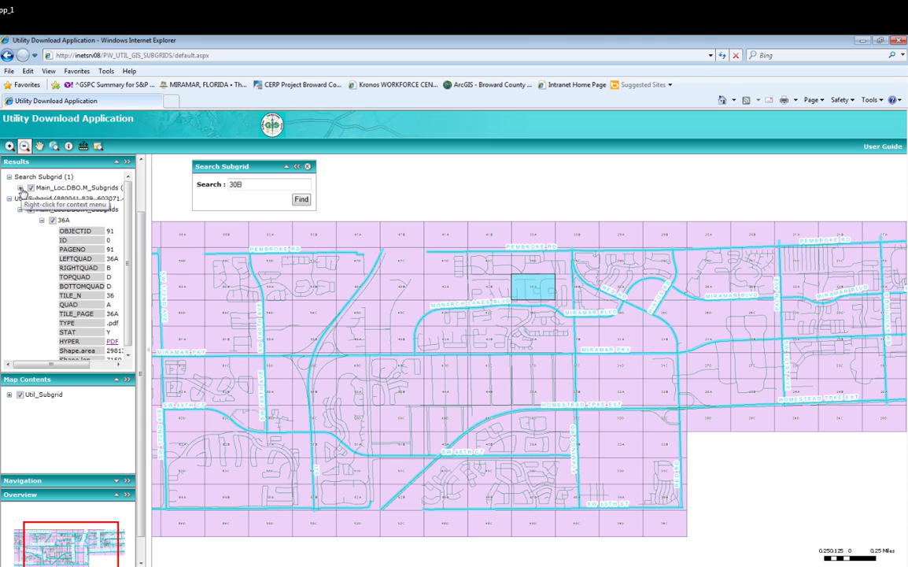
left_click(21, 189)
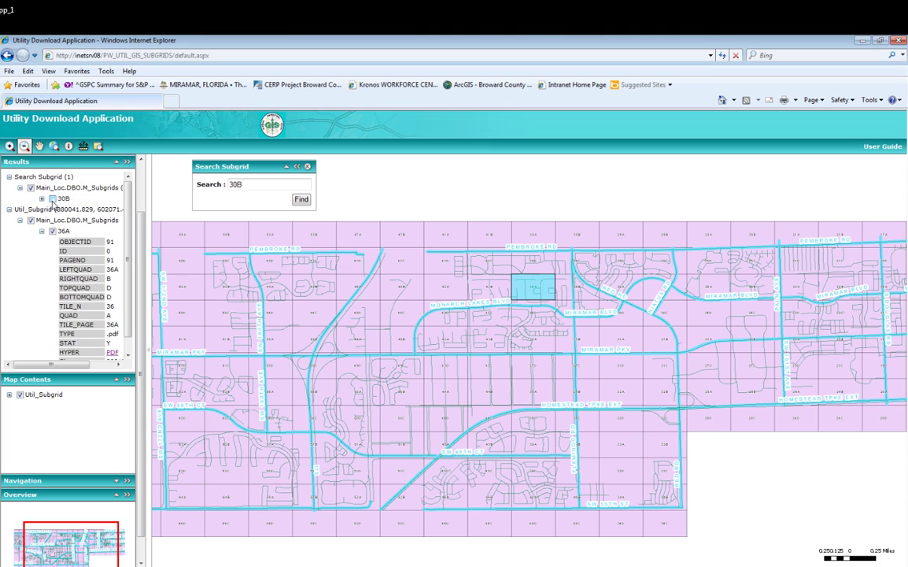
left_click(52, 199)
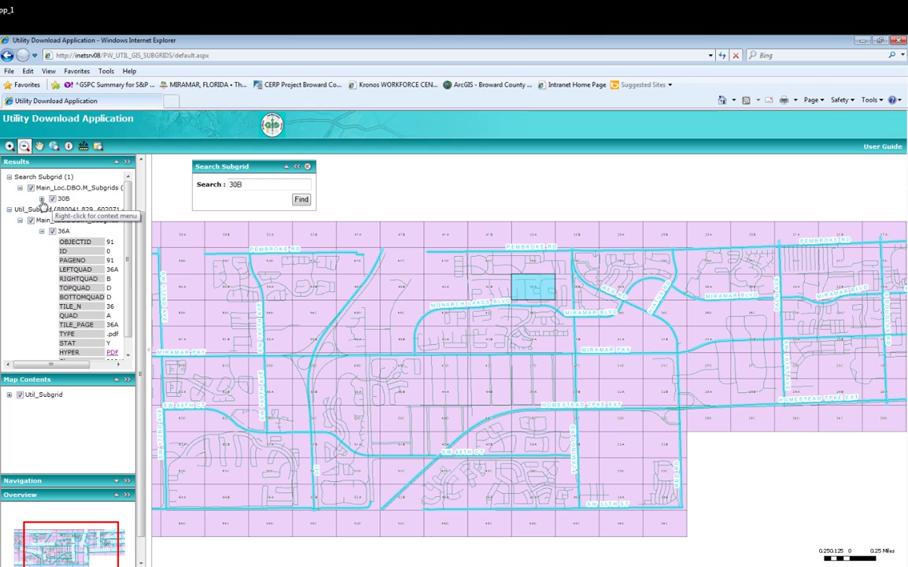
left_click(42, 200)
left_click(42, 199)
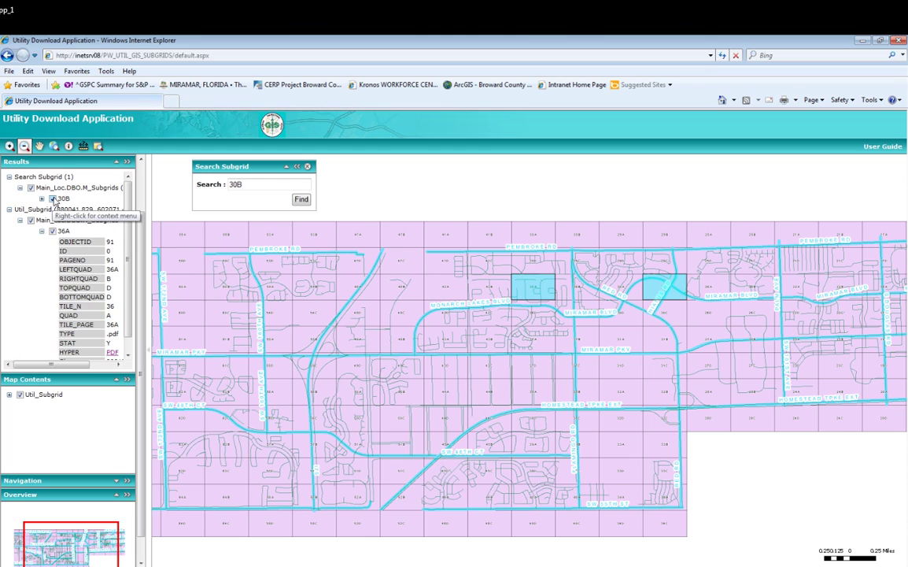
Step: Zoom the map to tile 30B and list its attributes with the PDF link
right_click(62, 201)
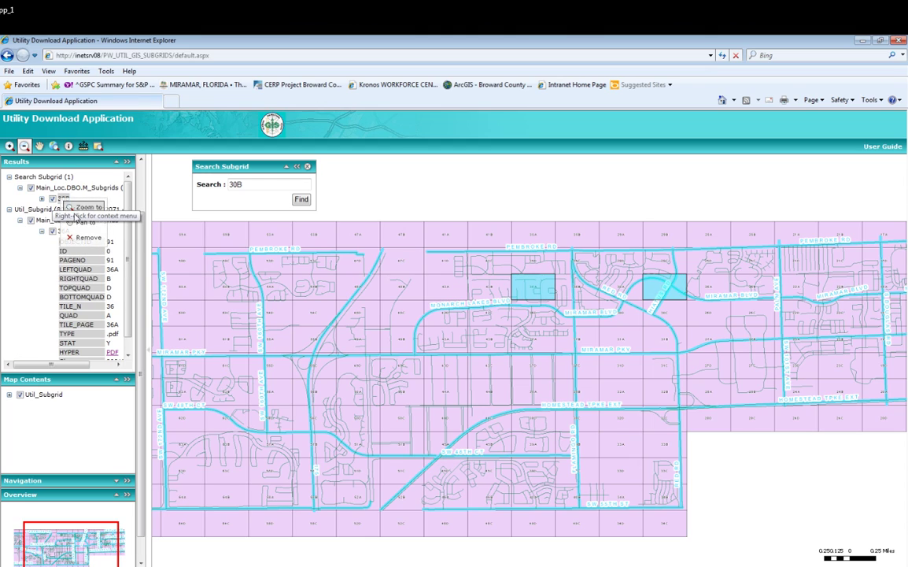
left_click(76, 211)
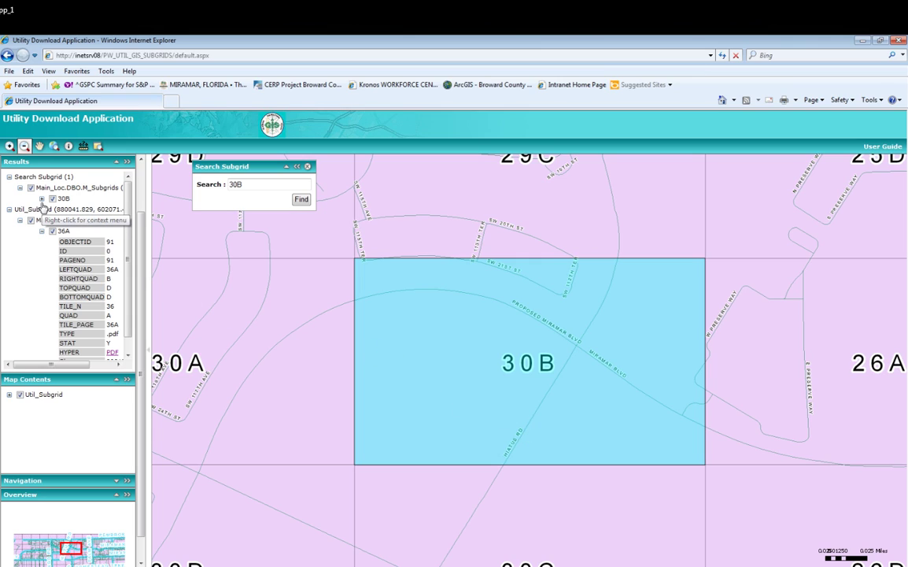
left_click(42, 199)
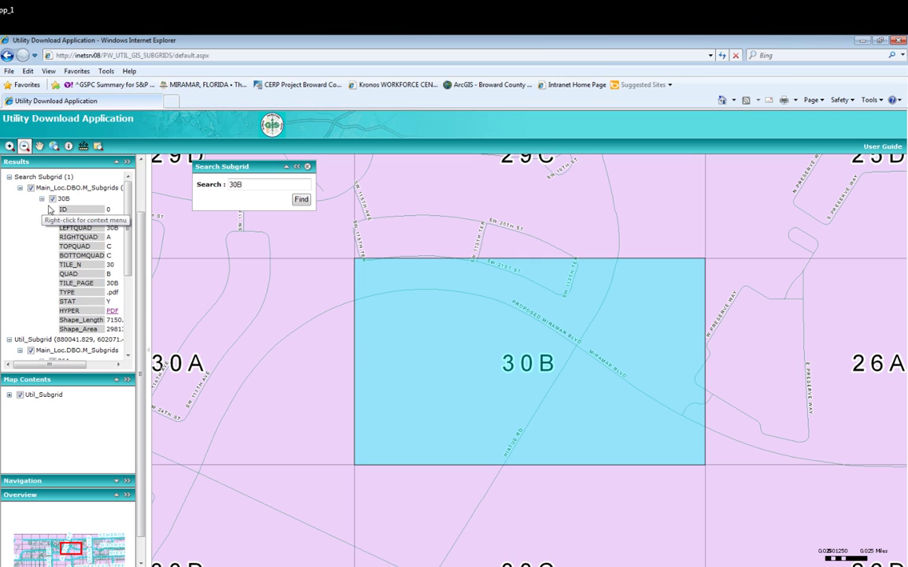
Step: Open the 30B map PDF and marquee-zoom onto its legend and upper-left corner
left_click(113, 311)
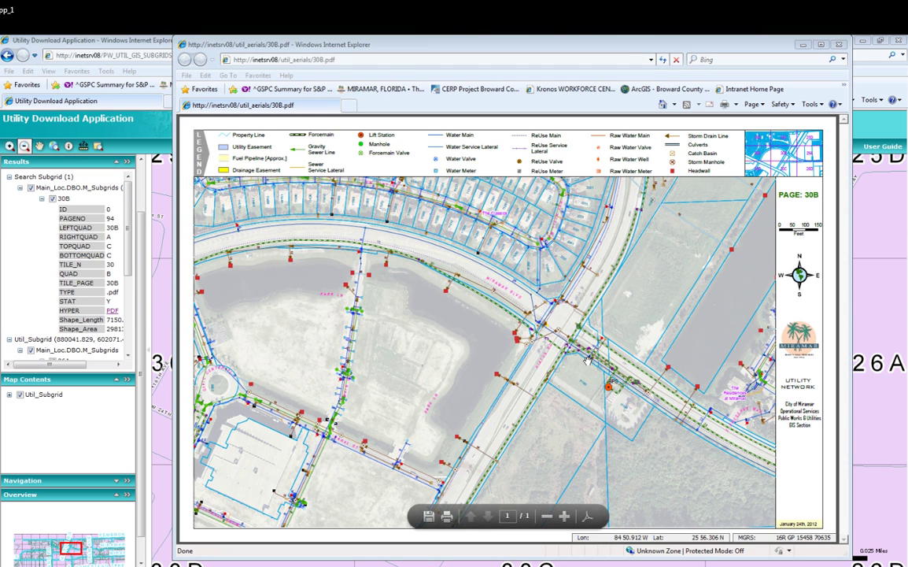
left_click(587, 516)
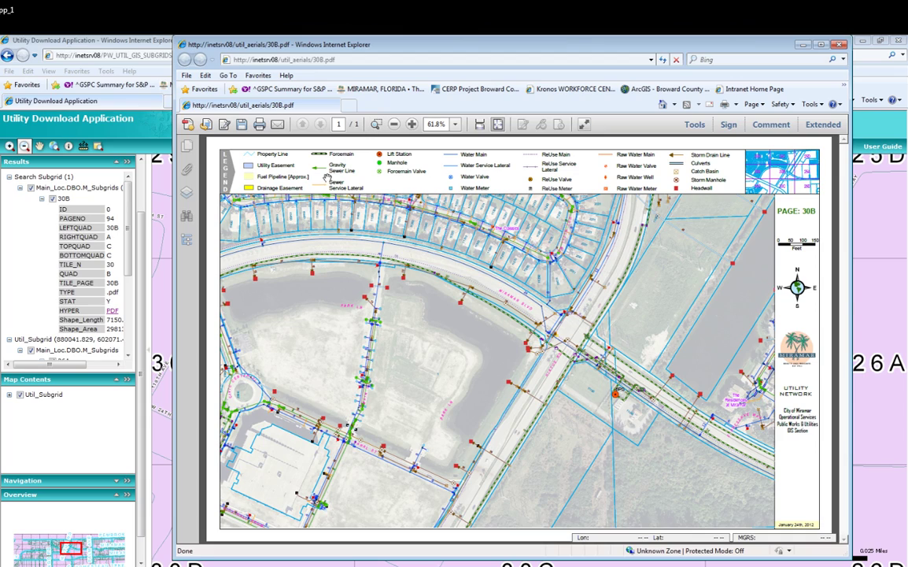
left_click(376, 124)
mouse_move(298, 142)
left_mouse_down()
mouse_move(578, 230)
mouse_move(656, 231)
mouse_move(755, 255)
left_mouse_up()
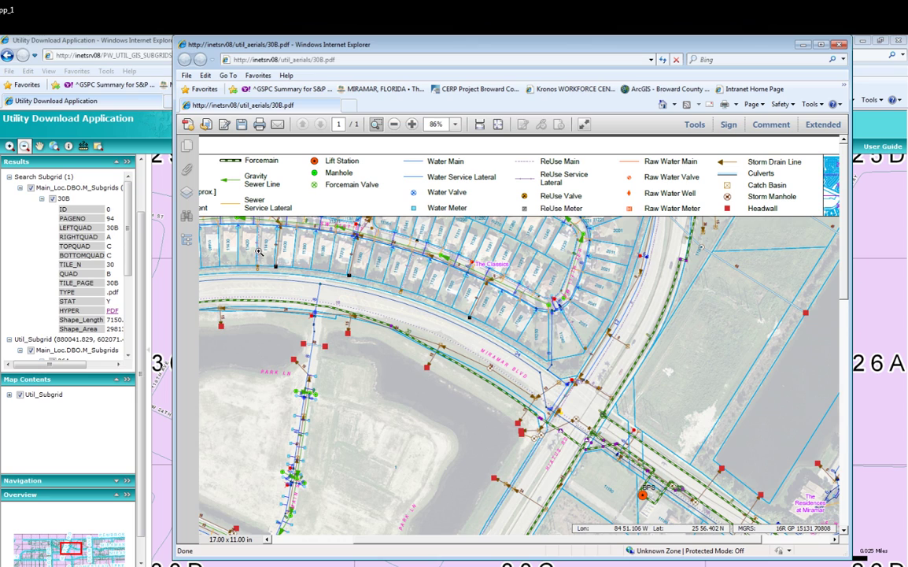
Step: Zoom to 166% around Miramar Blvd, pan with the Hand Tool, then fit the whole page
left_click_drag(227, 219, 515, 409)
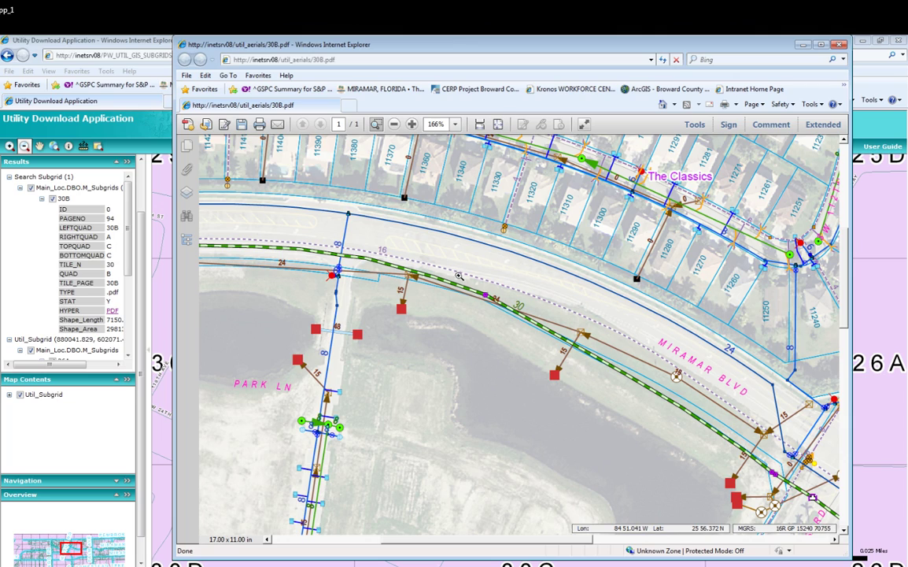
right_click(478, 337)
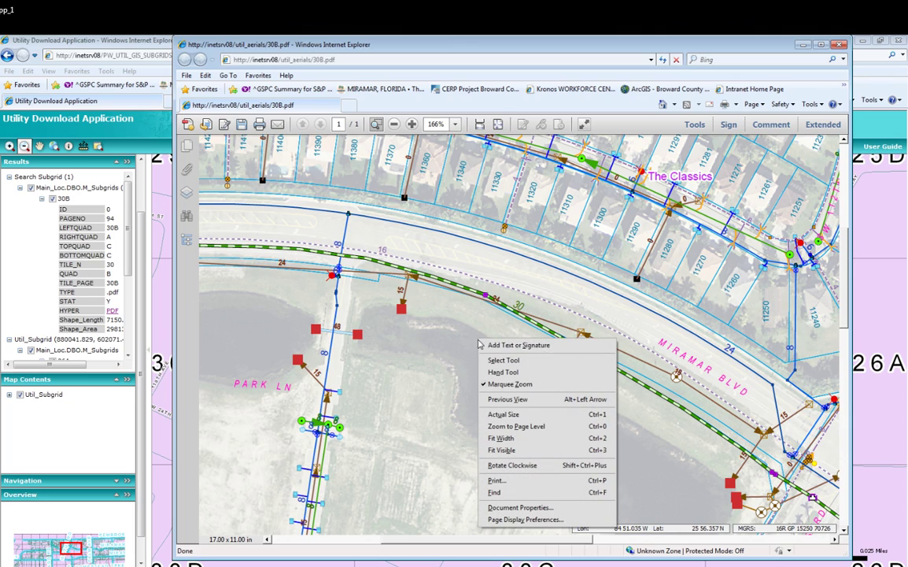
left_click(491, 373)
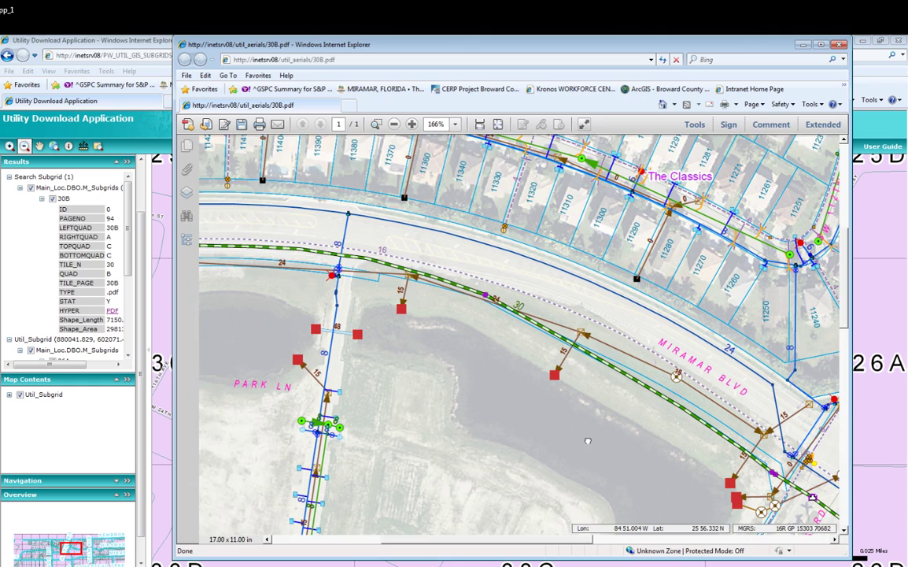
mouse_move(529, 397)
left_mouse_down()
mouse_move(472, 370)
mouse_move(447, 446)
mouse_move(532, 386)
left_mouse_up()
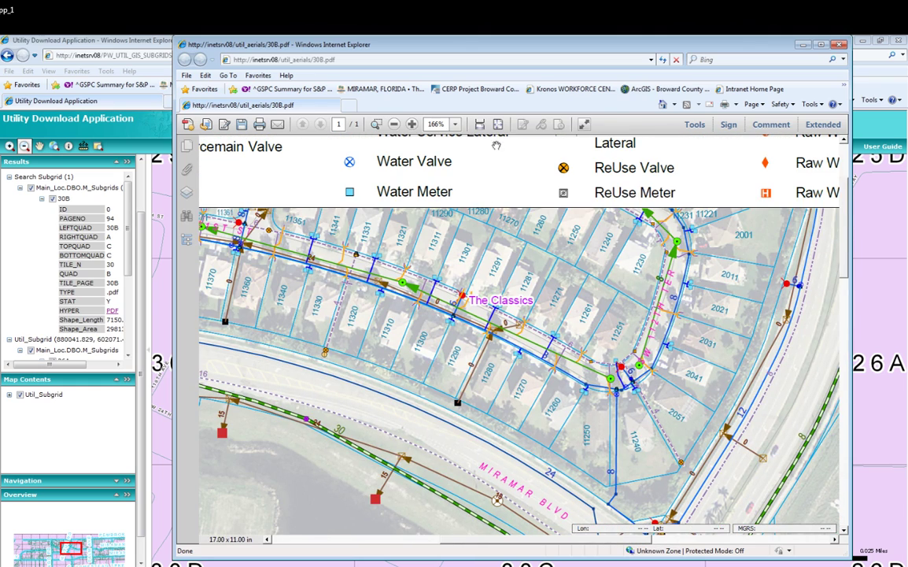
left_click(480, 126)
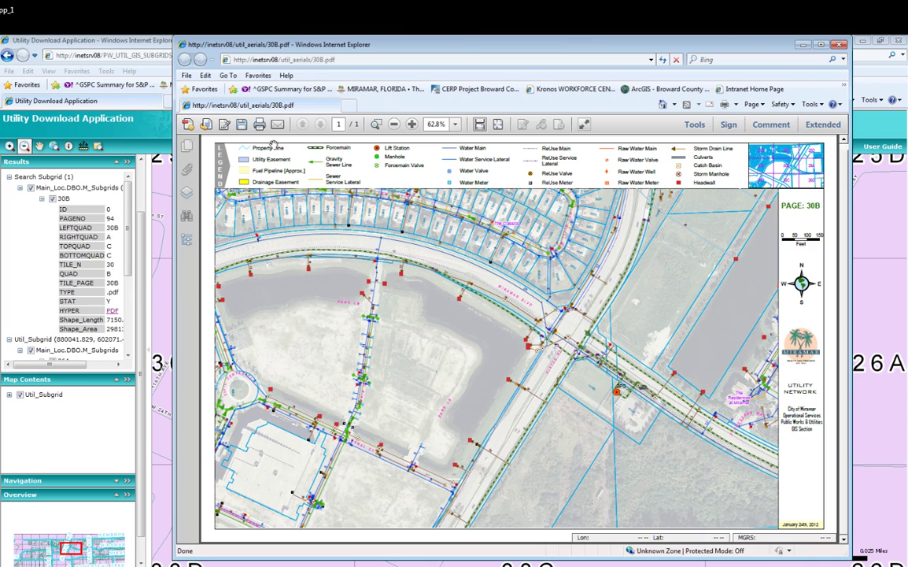
left_click(260, 125)
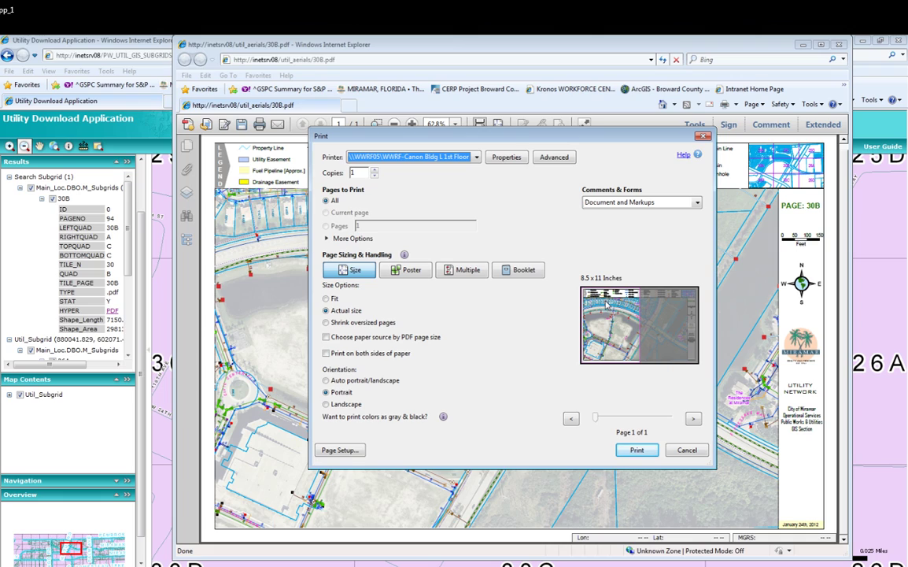
left_click(508, 158)
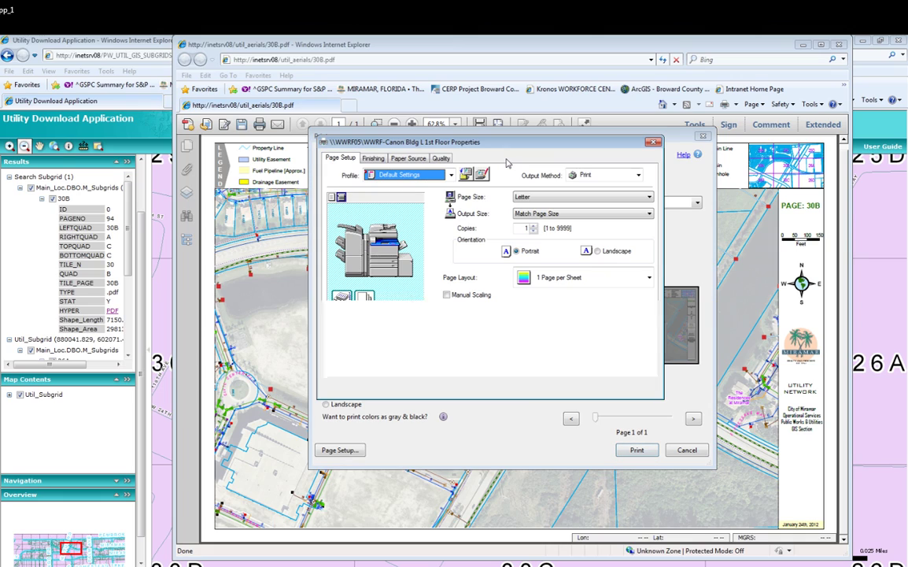
left_click(649, 198)
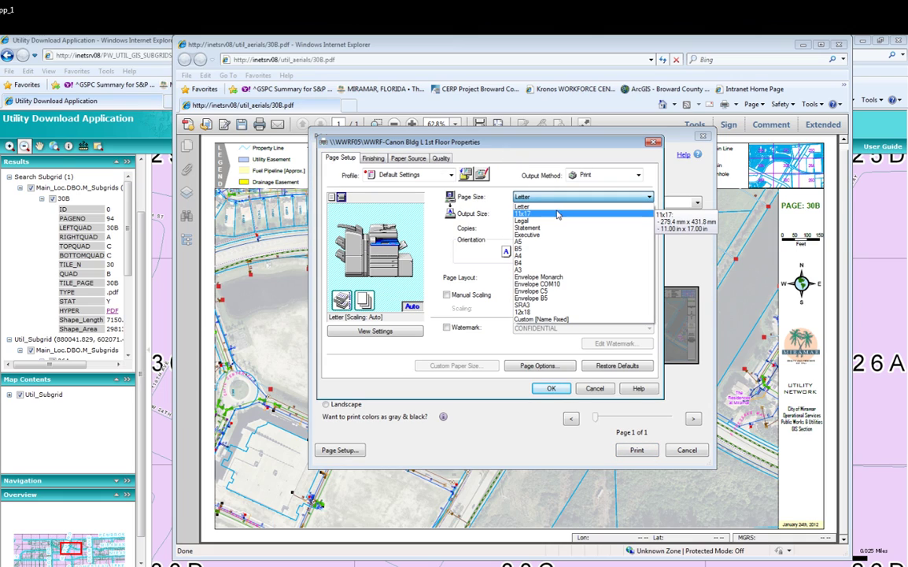
left_click(598, 211)
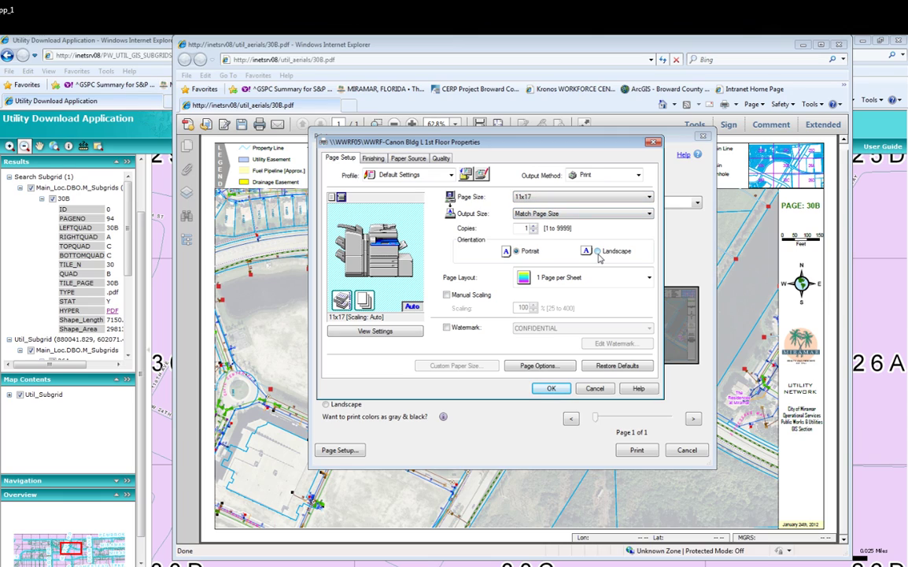
left_click(551, 388)
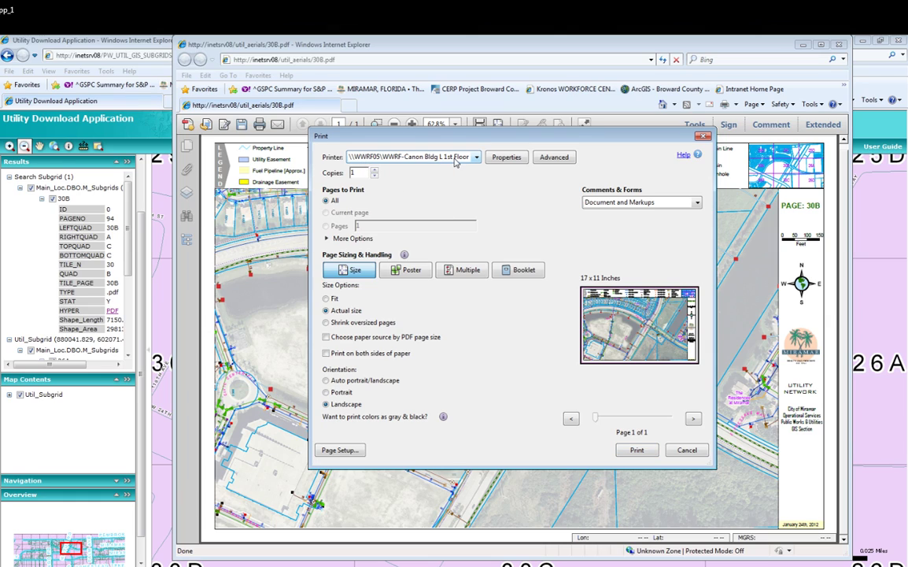
left_click(687, 450)
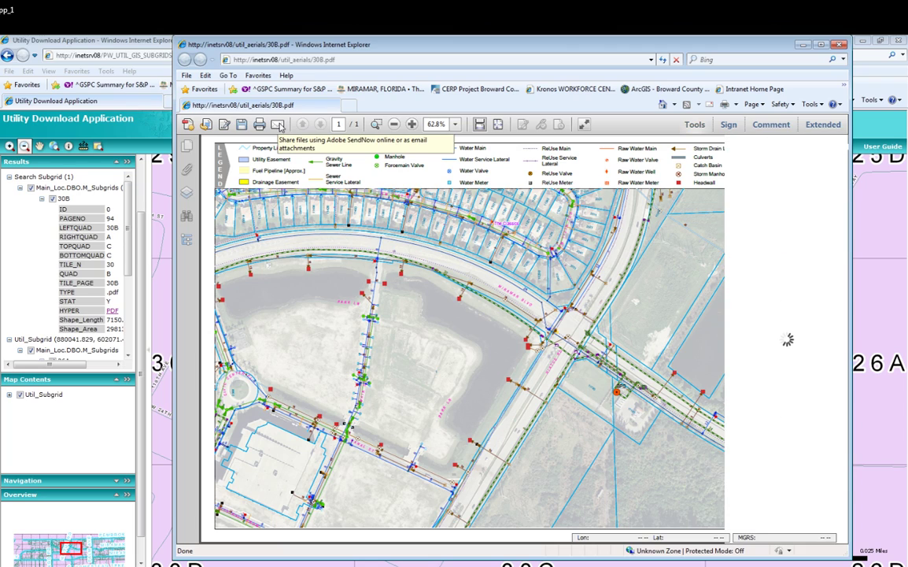
Step: Set up emailing 30B.pdf as an attachment, discarding the link-only email draft
left_click(278, 125)
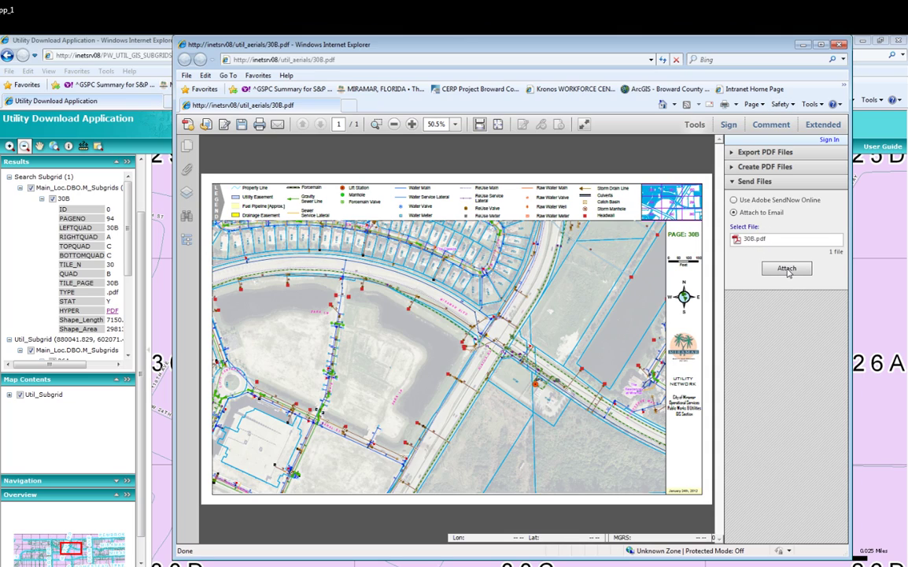
left_click(787, 270)
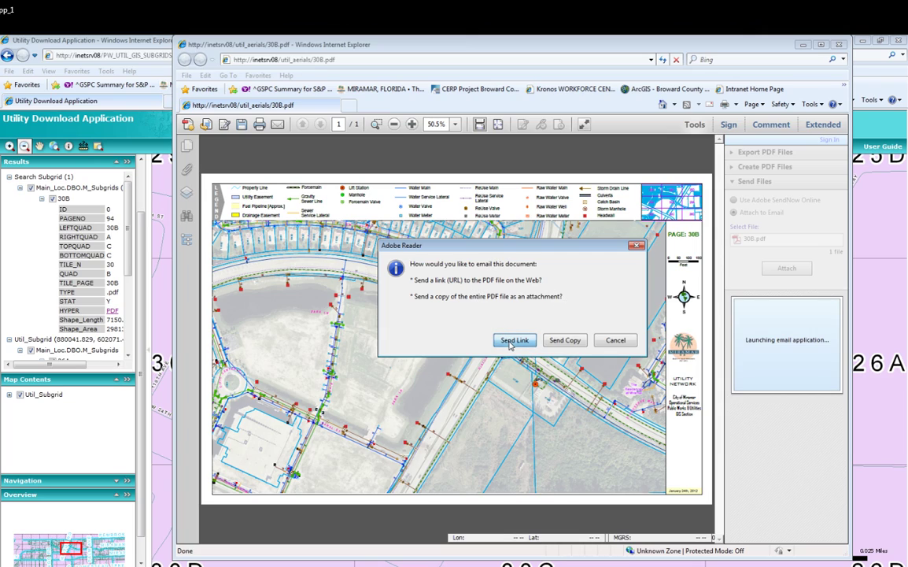
left_click(510, 343)
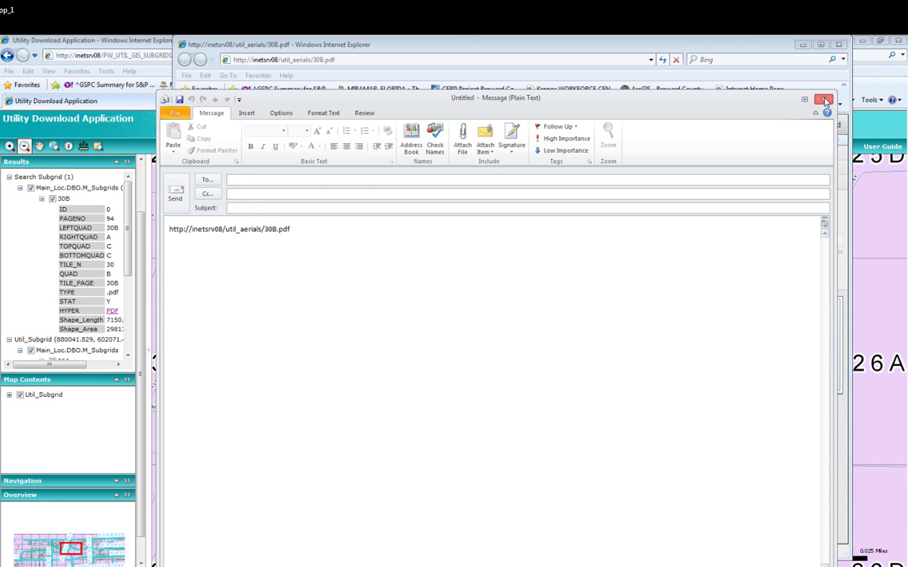
left_click(825, 101)
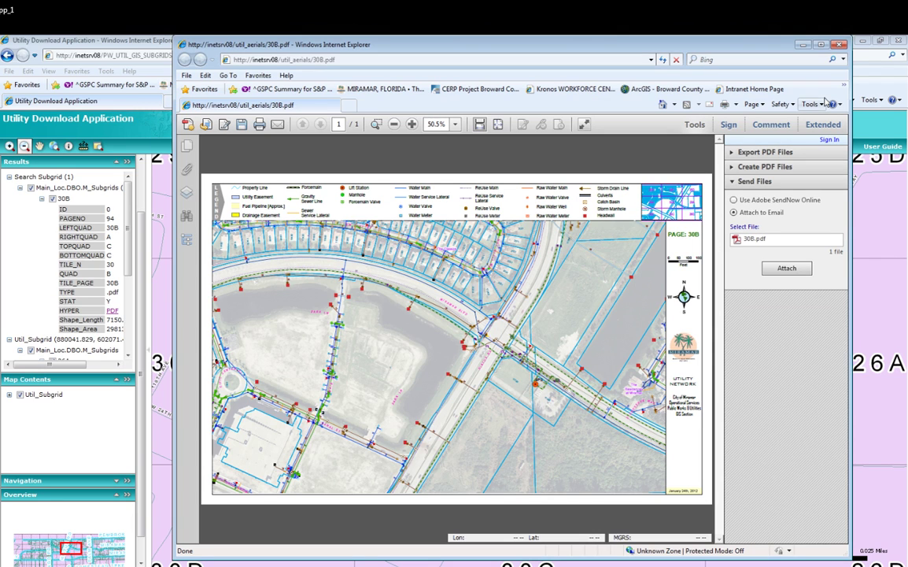
left_click(787, 268)
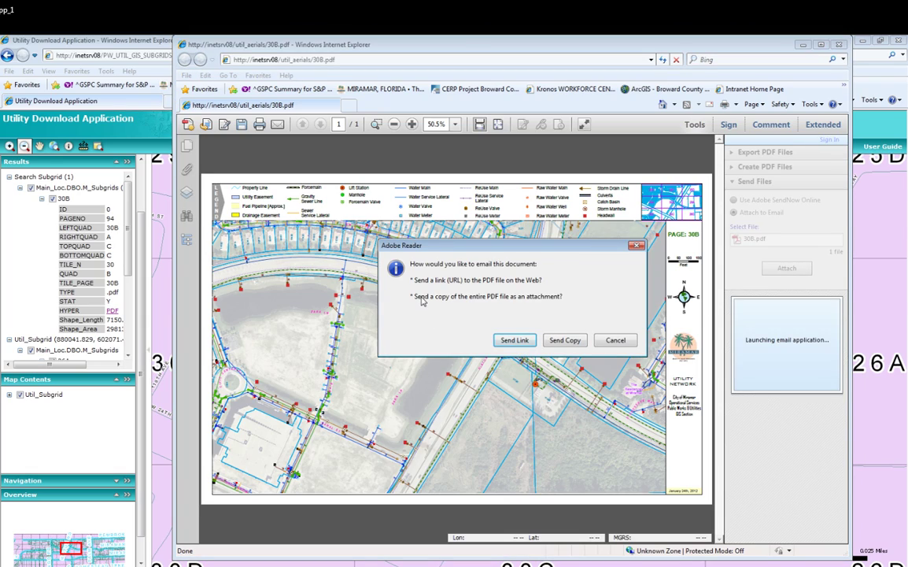
left_click(565, 340)
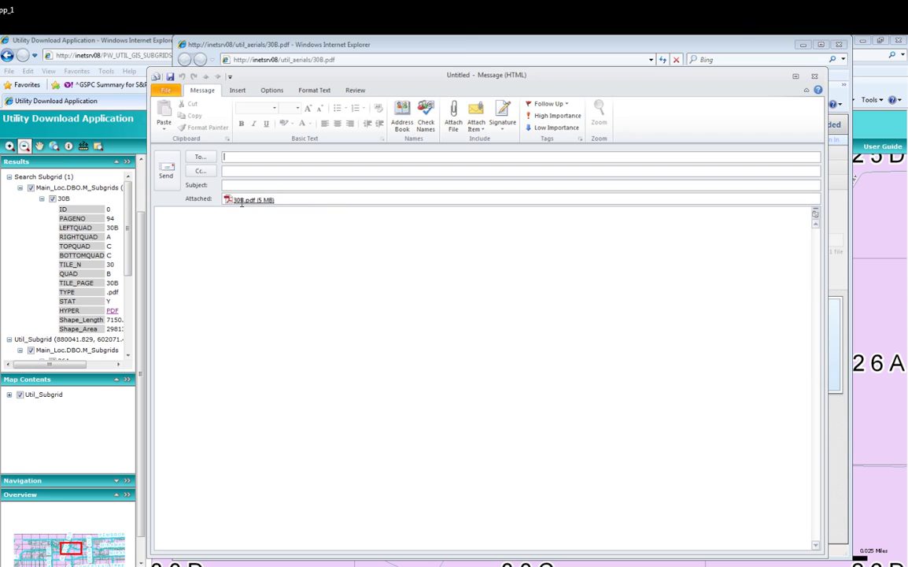
left_click(815, 77)
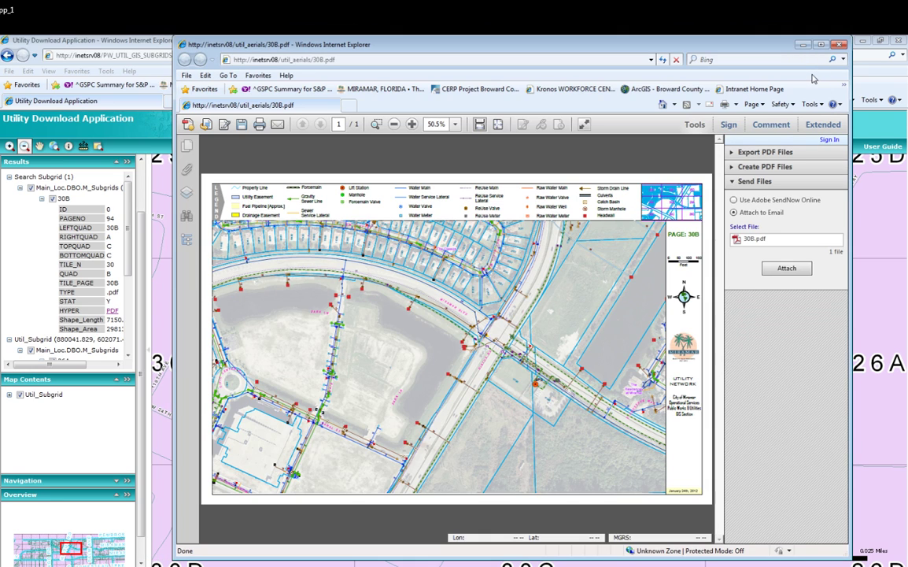
Step: Close the PDF and subgrid search, reset to full extent, and open the address search
left_click(841, 44)
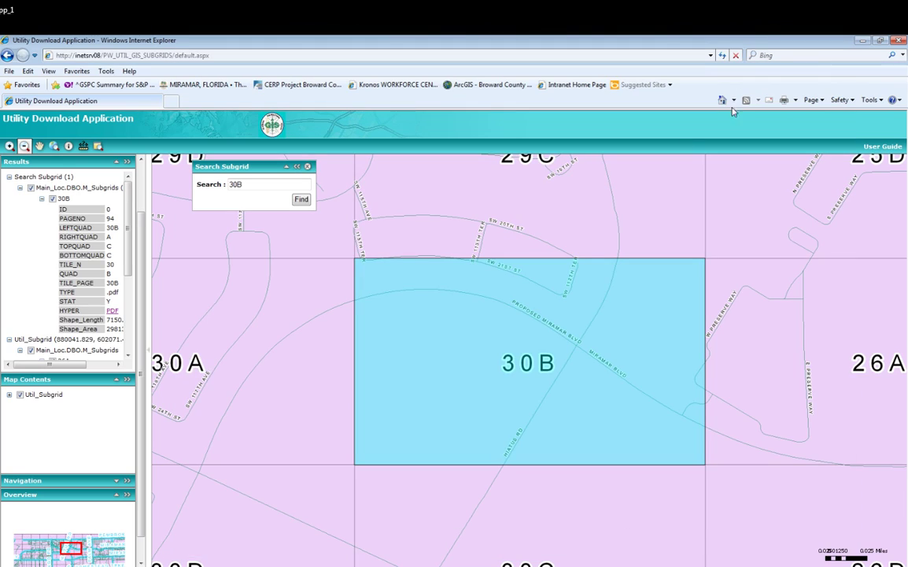
left_click(309, 168)
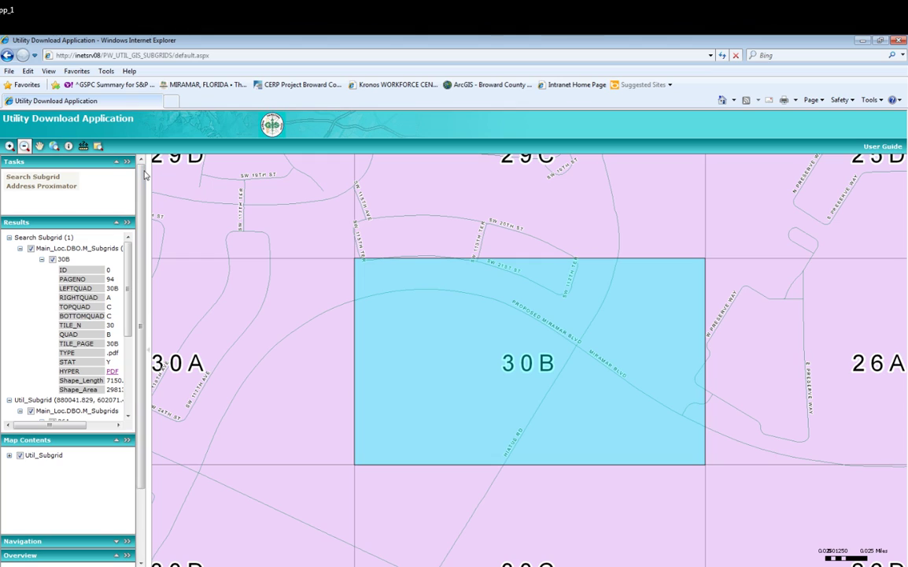
left_click(56, 147)
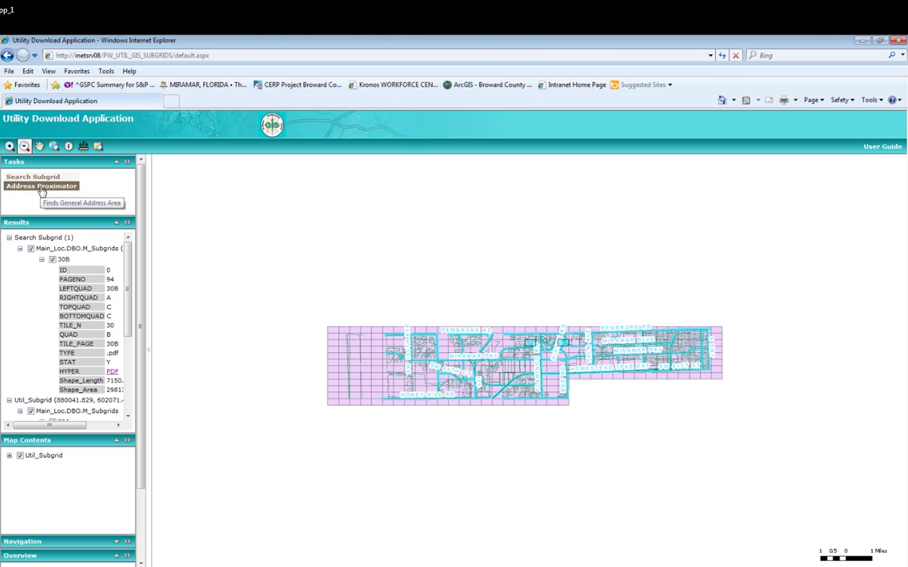
left_click(42, 188)
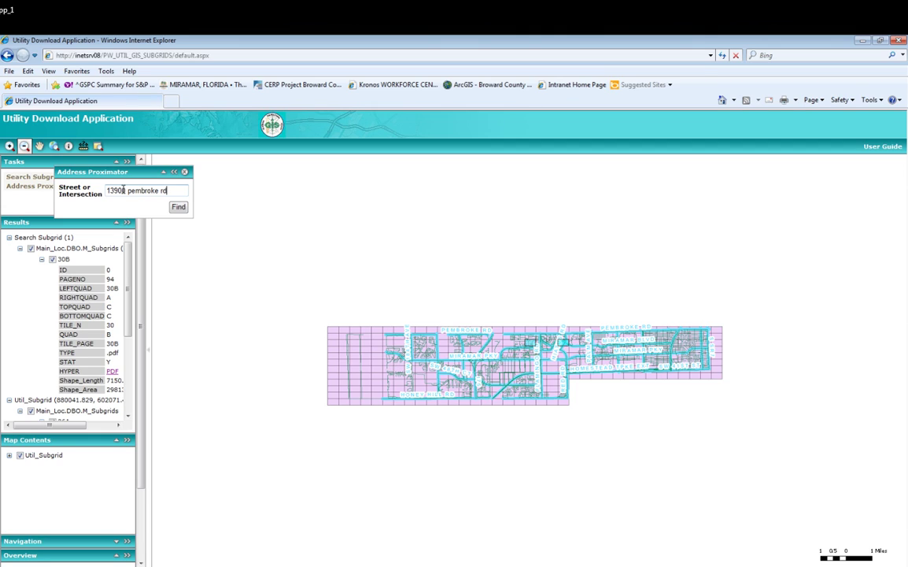
left_click(179, 206)
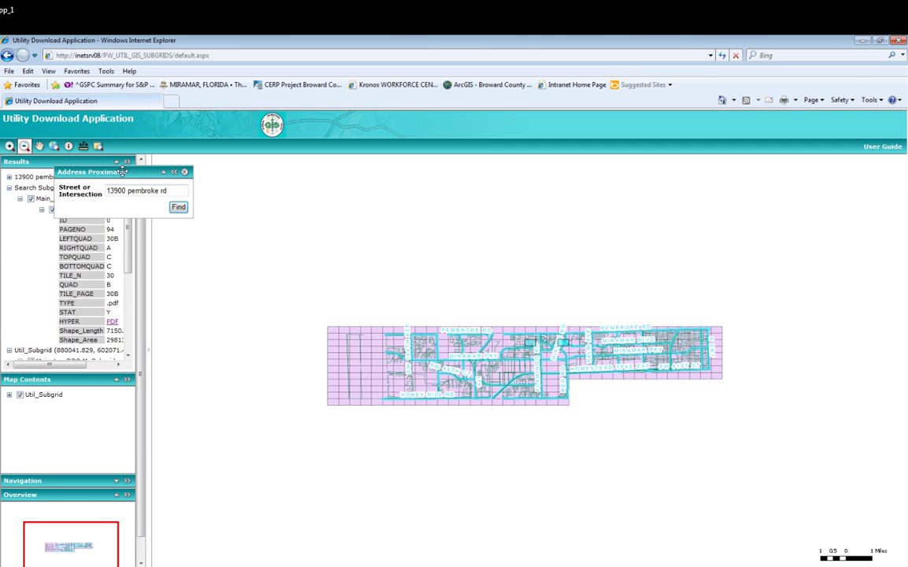
left_click_drag(124, 170, 193, 135)
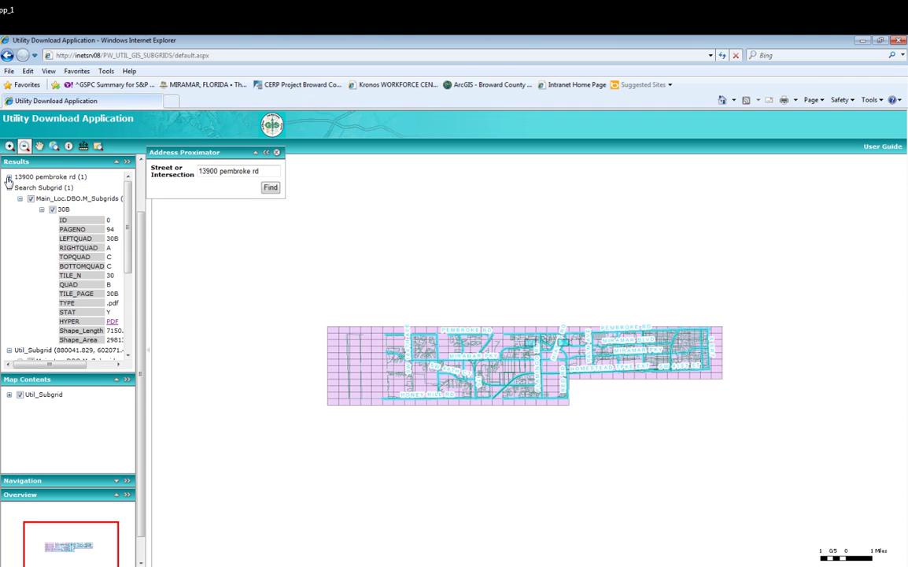
left_click(9, 177)
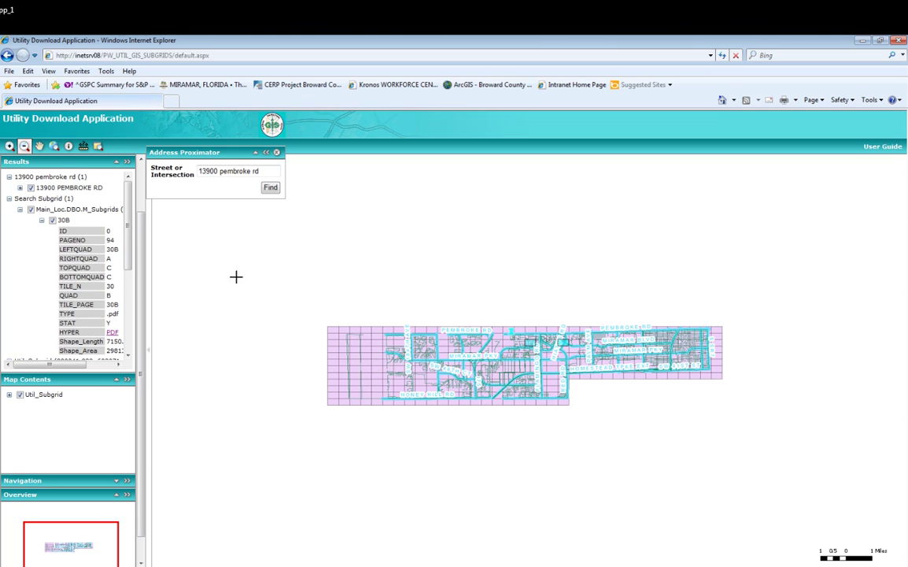
left_click(21, 189)
left_click(20, 189)
left_click(49, 189)
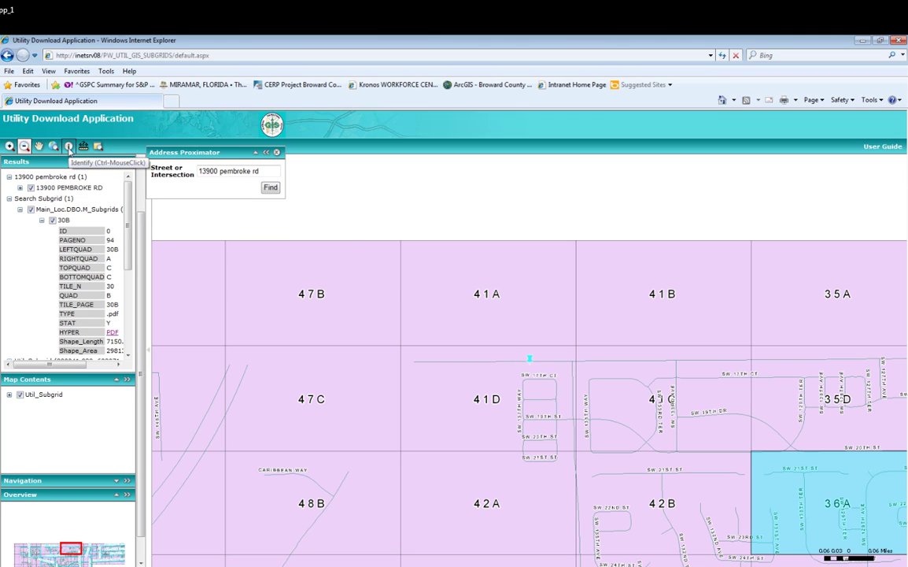
Step: Identify tile 41D at the address and open its PDF map from the HYPER link
left_click(68, 148)
left_click(473, 388)
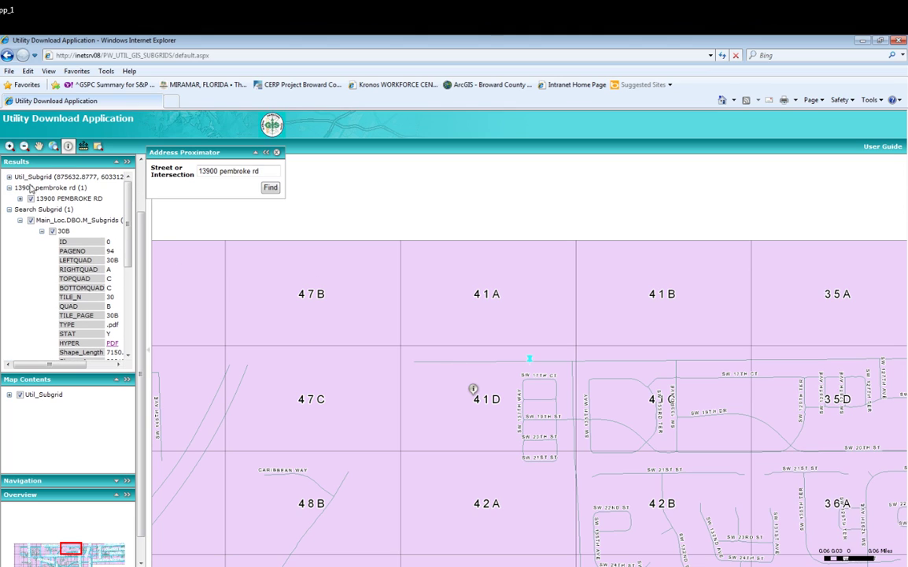
left_click(9, 177)
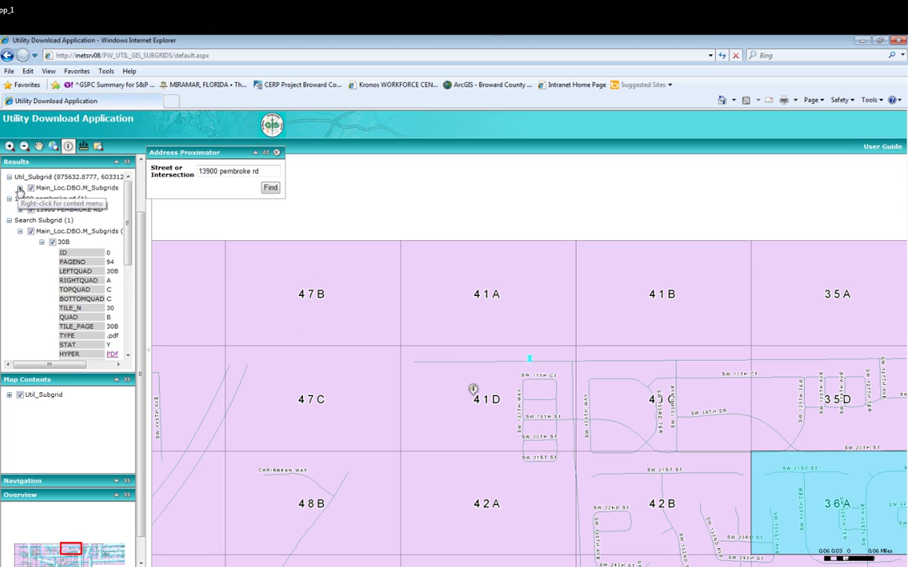
left_click(19, 187)
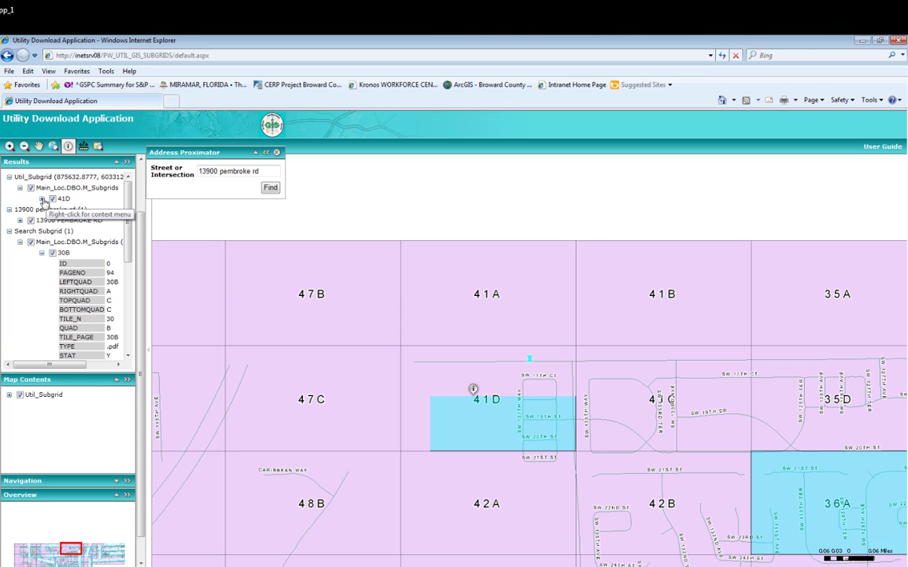
left_click(42, 198)
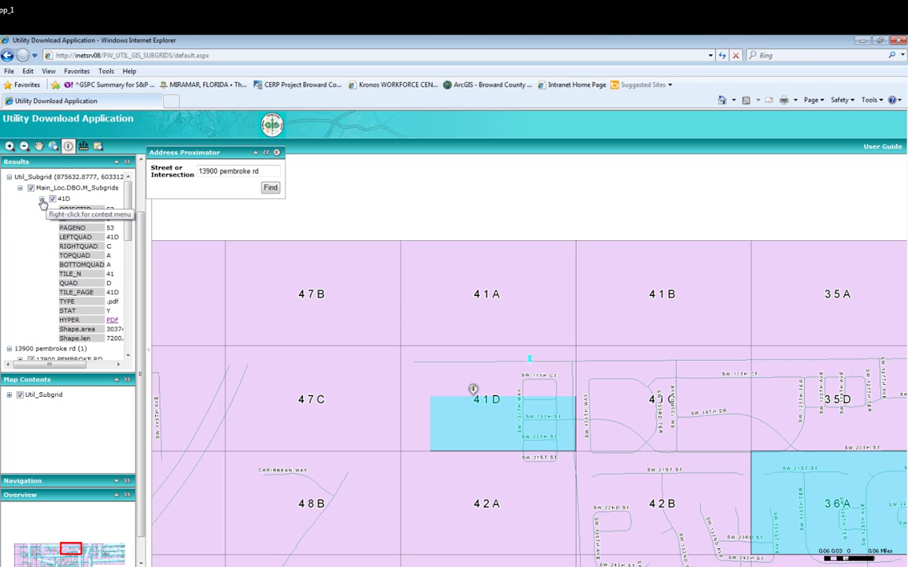
left_click(112, 321)
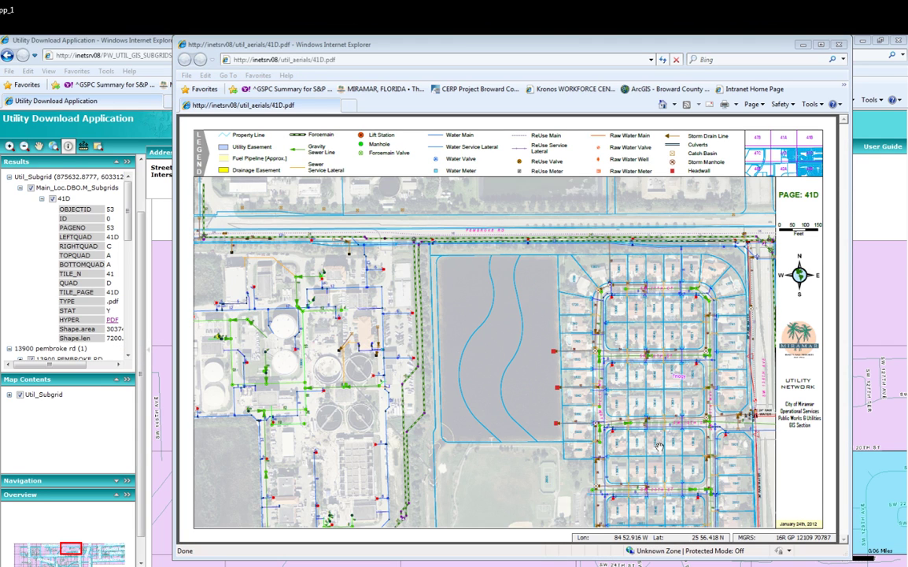
left_click(535, 466)
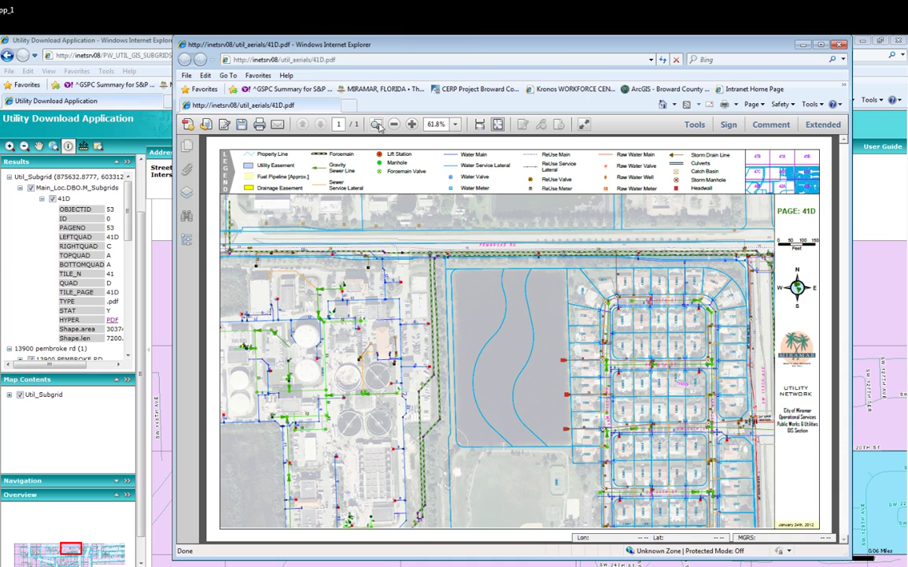
Step: Marquee-zoom on the 41D subdivision block, fit the page with Ctrl+0, and return to the map
left_click(377, 126)
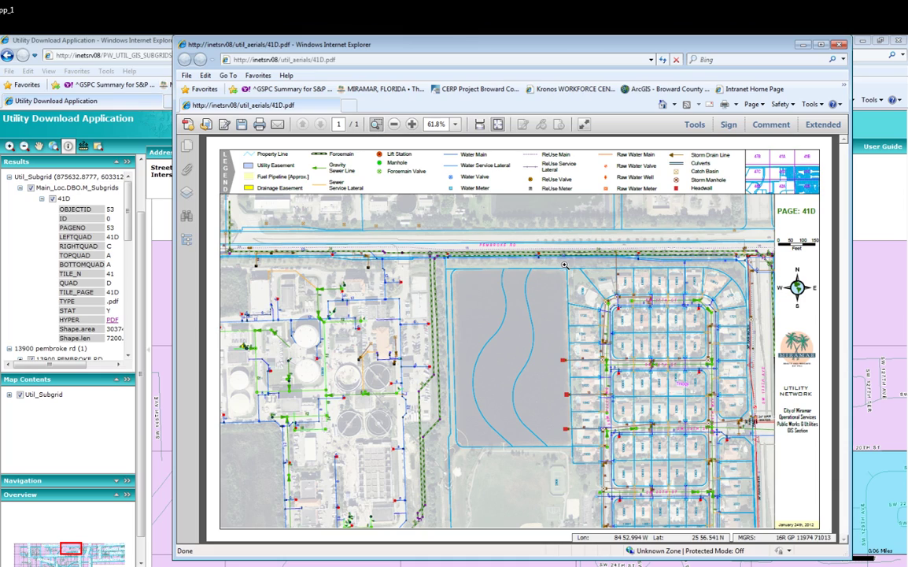
left_click_drag(509, 237, 668, 353)
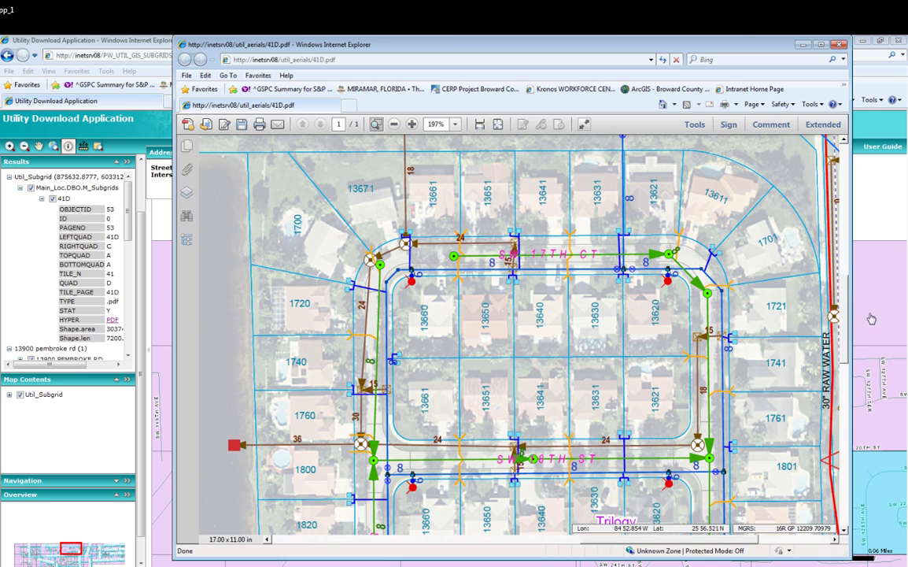
scroll(846, 344, "up", 2)
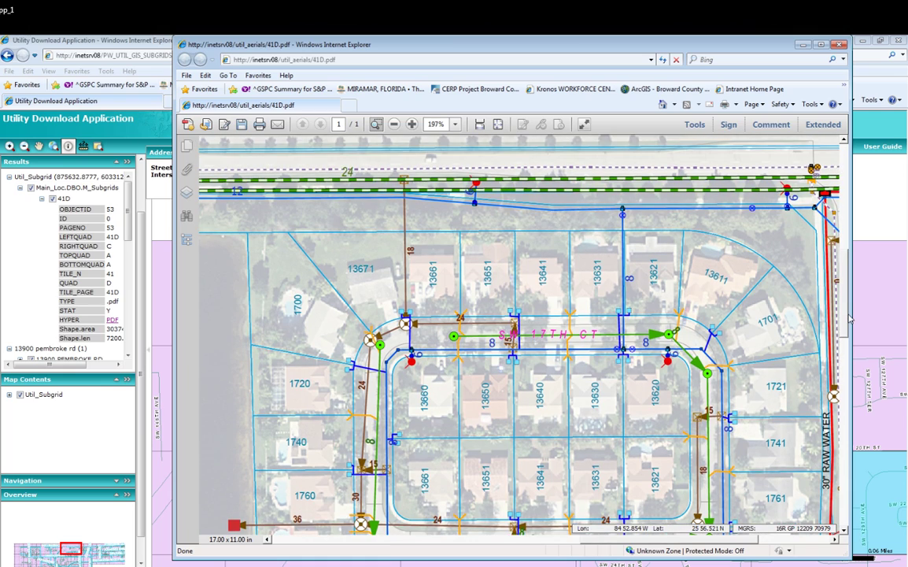
scroll(633, 275, "down", 3)
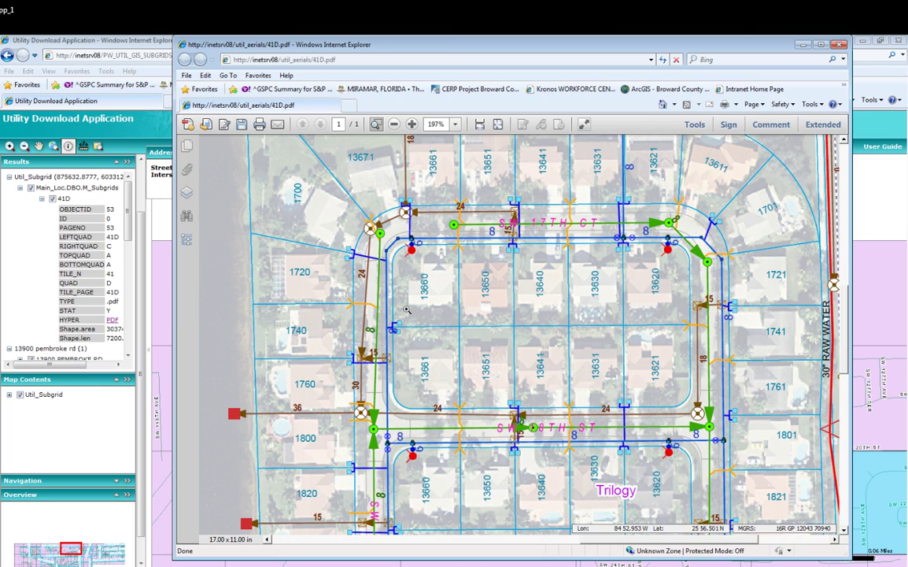
scroll(762, 287, "down", 5)
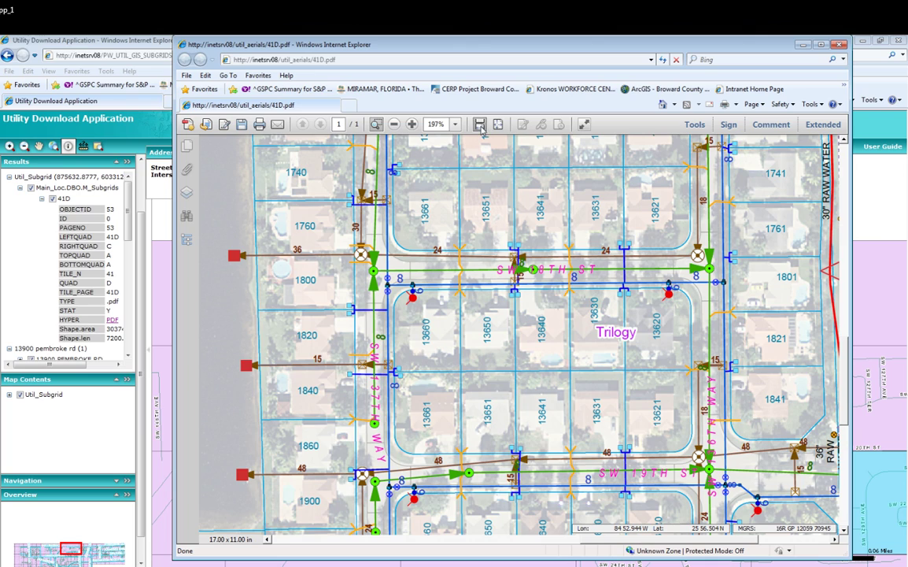
key("ctrl+0")
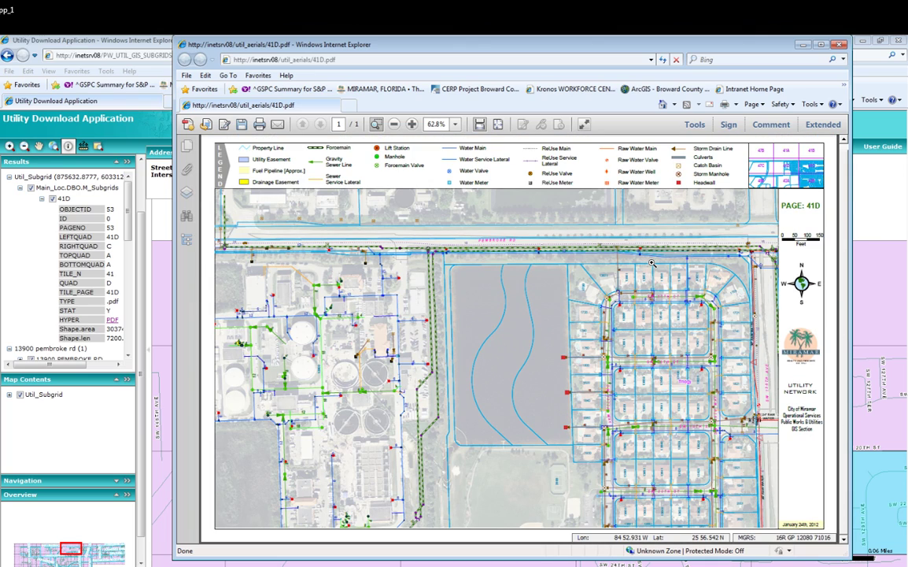
left_click(756, 36)
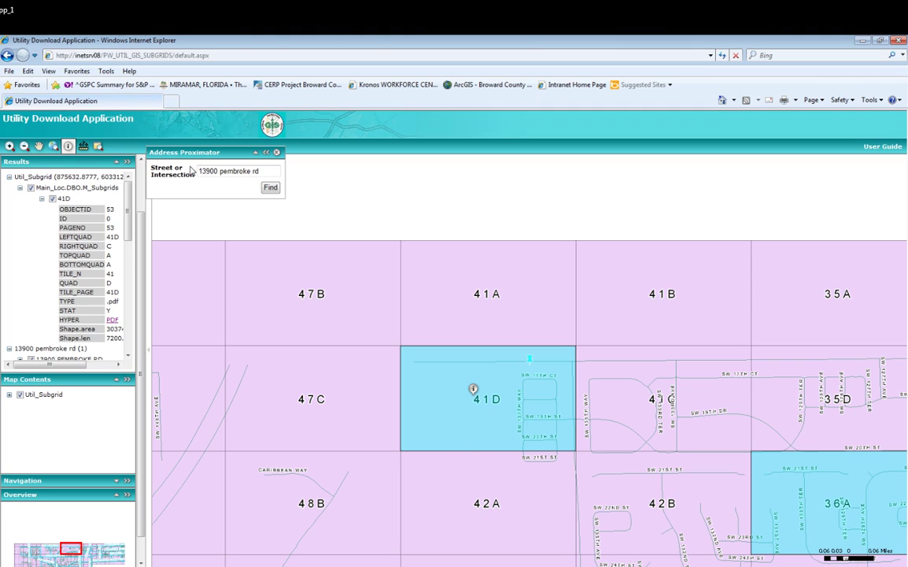
Step: Close the Address Proximator panel and zoom the map to its full extent
left_click(276, 152)
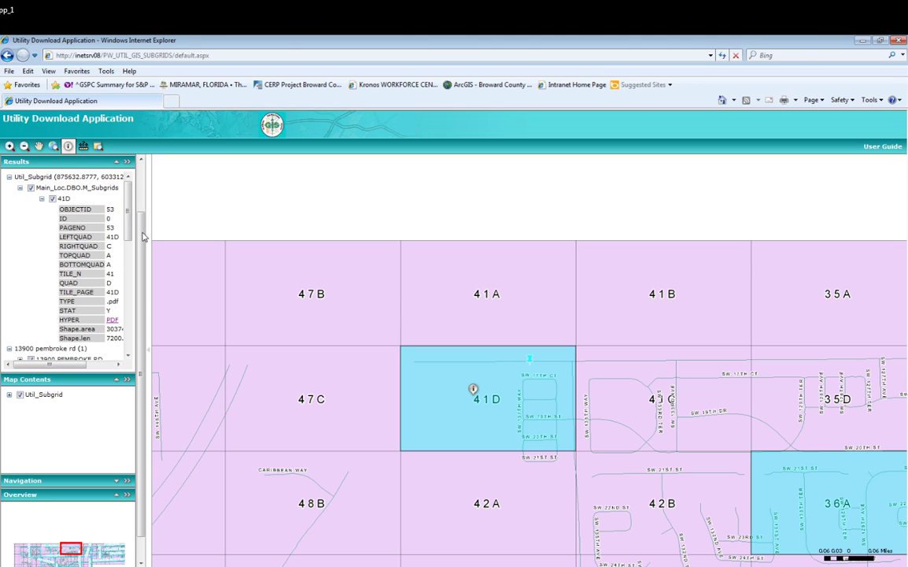
scroll(142, 236, "up", 2)
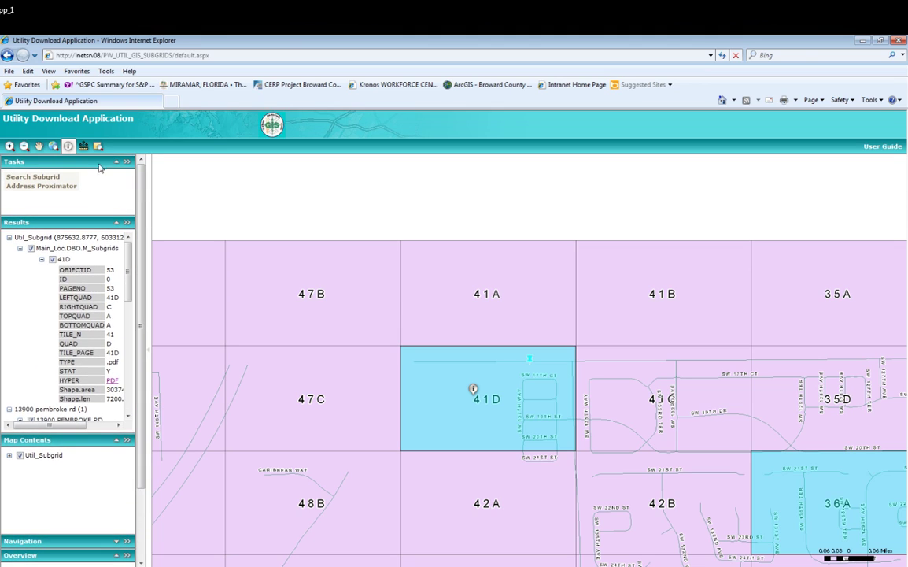
left_click(55, 146)
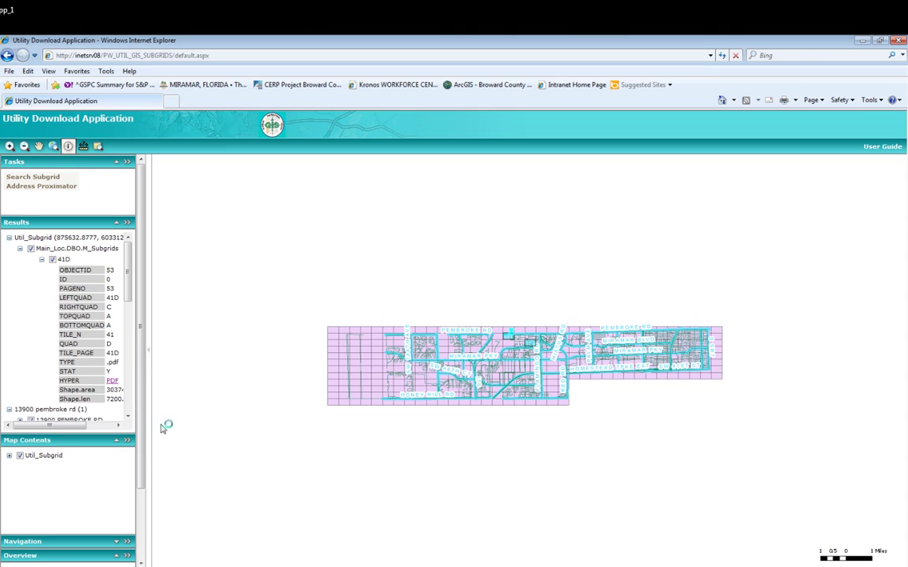
scroll(134, 410, "down", 2)
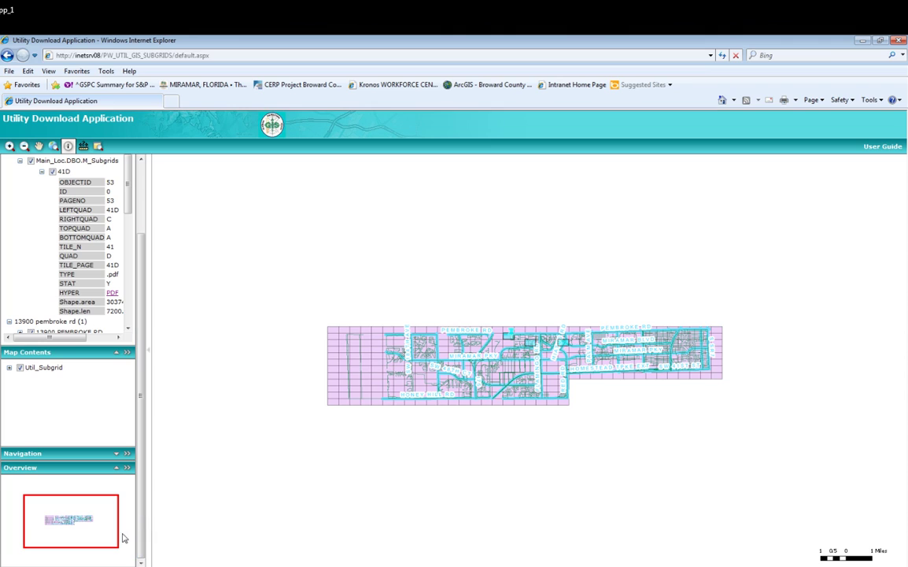
Step: Recenter the Overview box on the subgrid area and set the Navigation zoom slider to a wide view
mouse_move(69, 523)
left_mouse_down()
mouse_move(83, 526)
mouse_move(64, 525)
left_mouse_up()
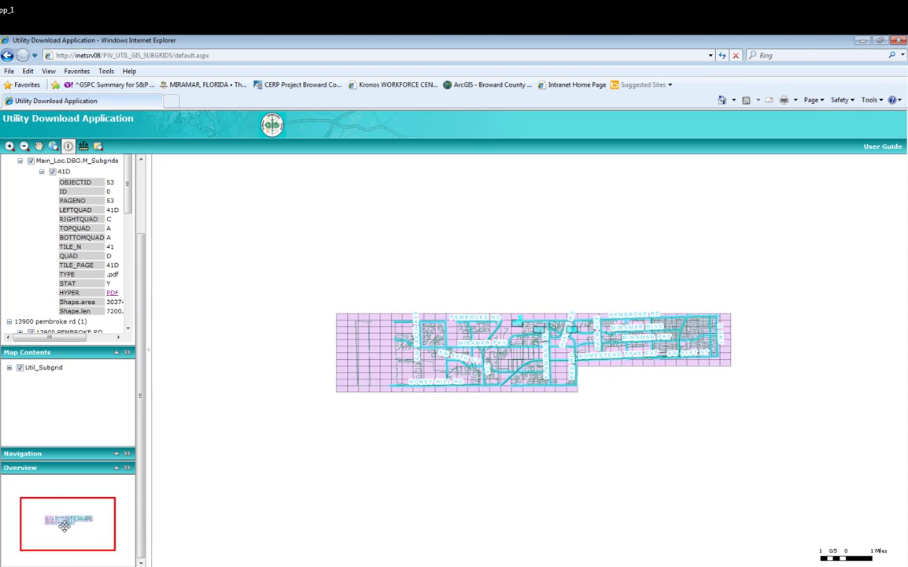
left_click(116, 455)
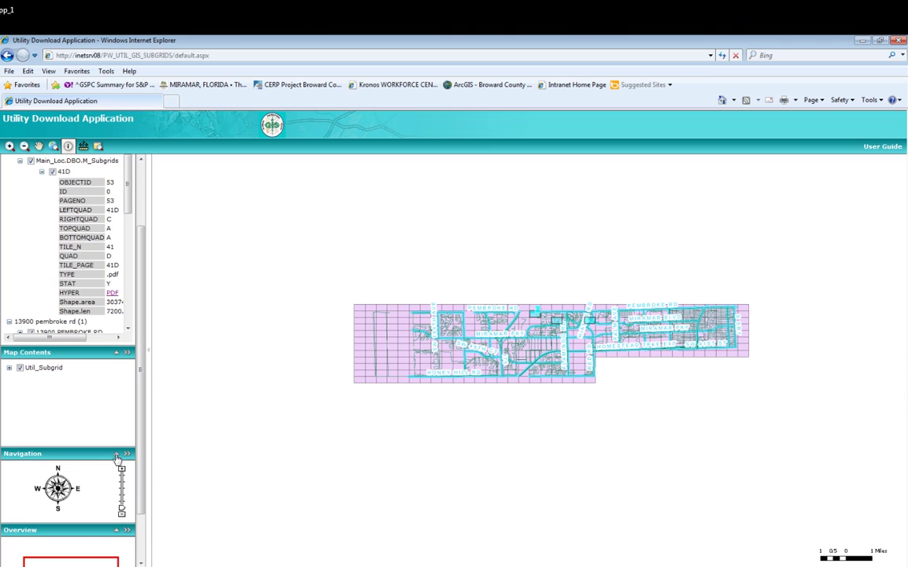
left_click(122, 498)
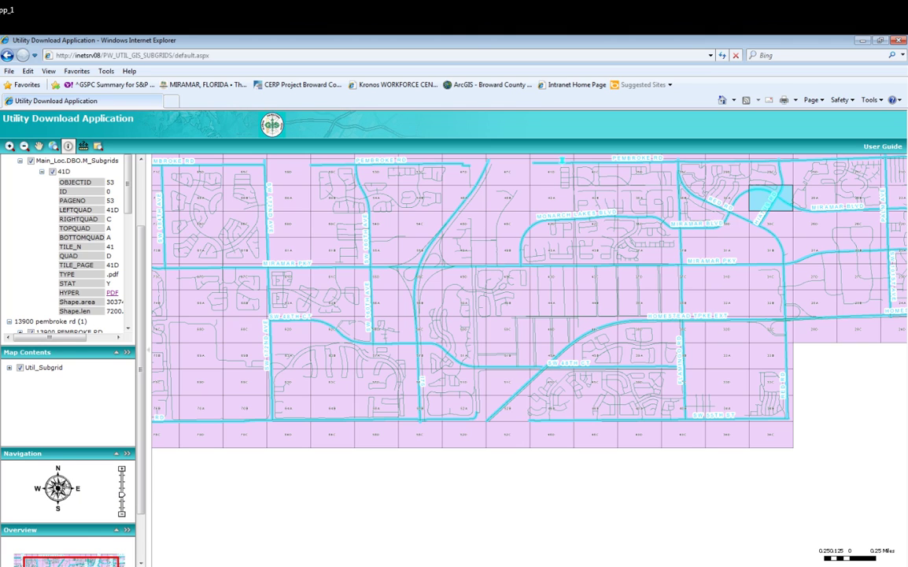
left_click(123, 489)
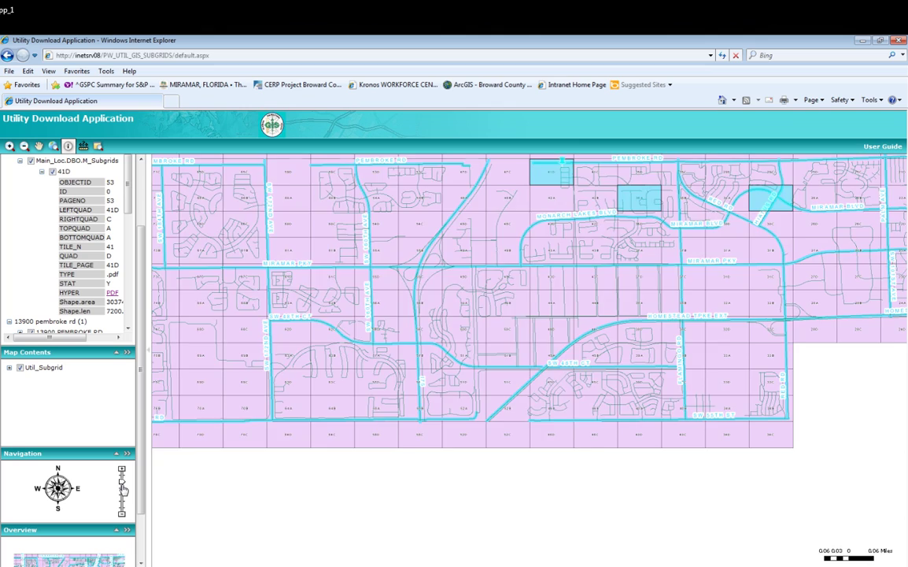
left_click(122, 498)
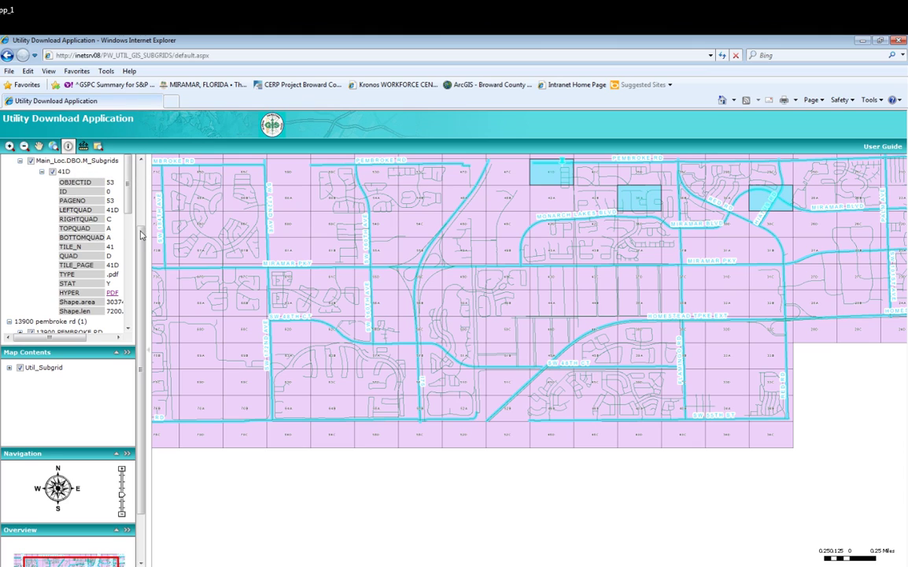
scroll(141, 240, "up", 3)
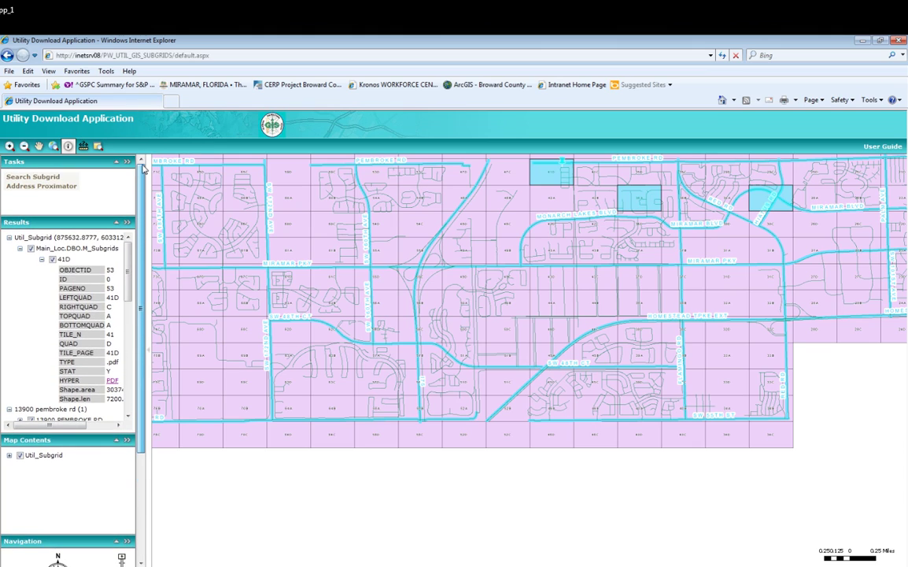